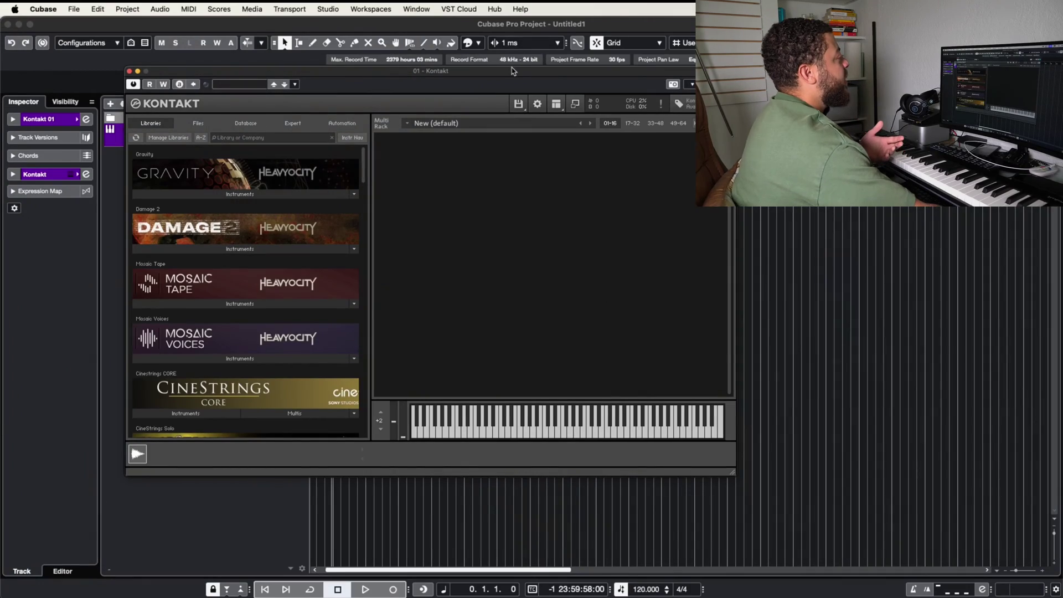
Scroll through Kontakt's installed Libraries list and shift the Kontakt window into place.
{"action": "left_click_drag", "start_coordinate": [421, 71], "coordinate": [402, 99]}
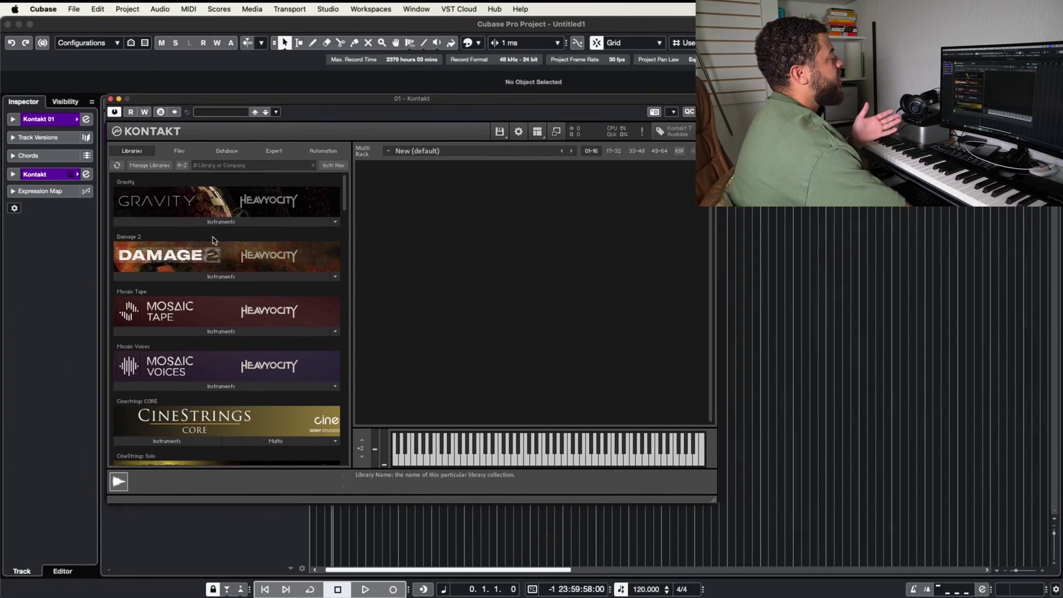
{"action": "scroll", "coordinate": [222, 240], "scroll_direction": "down", "scroll_amount": 15}
{"action": "scroll", "coordinate": [222, 241], "scroll_direction": "up", "scroll_amount": 20}
{"action": "scroll", "coordinate": [226, 236], "scroll_direction": "up", "scroll_amount": 5}
{"action": "left_click_drag", "start_coordinate": [333, 97], "coordinate": [358, 75]}
{"action": "scroll", "coordinate": [320, 207], "scroll_direction": "up", "scroll_amount": 8}
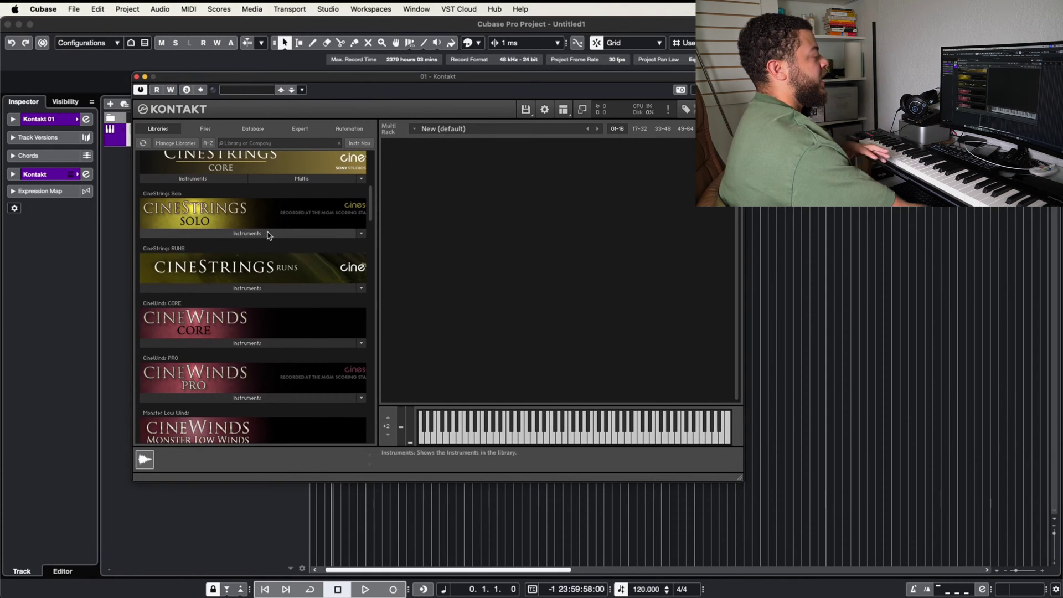
{"action": "scroll", "coordinate": [236, 245], "scroll_direction": "down", "scroll_amount": 2}
{"action": "scroll", "coordinate": [236, 244], "scroll_direction": "up", "scroll_amount": 5}
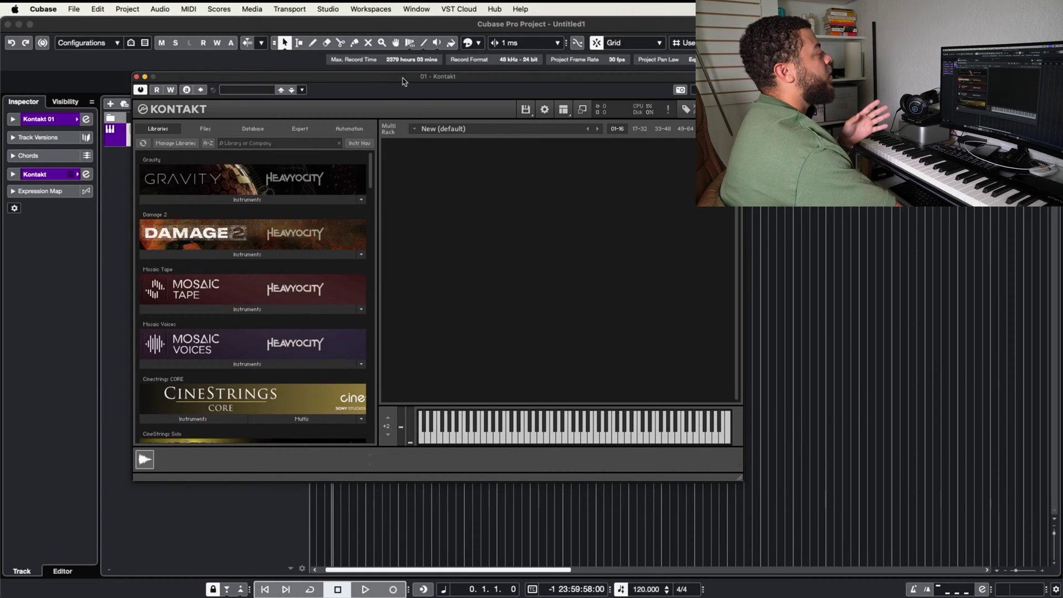
{"action": "left_click_drag", "start_coordinate": [403, 81], "coordinate": [373, 80]}
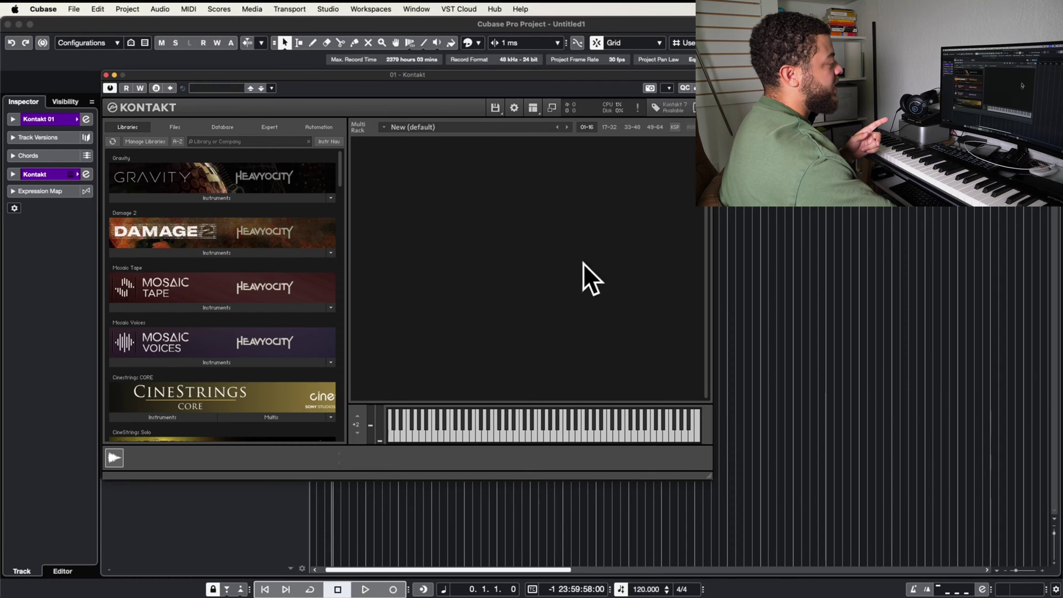
Hide and re-show the Quick-Load browser from the Workspace panel list.
{"action": "right_click", "coordinate": [550, 257]}
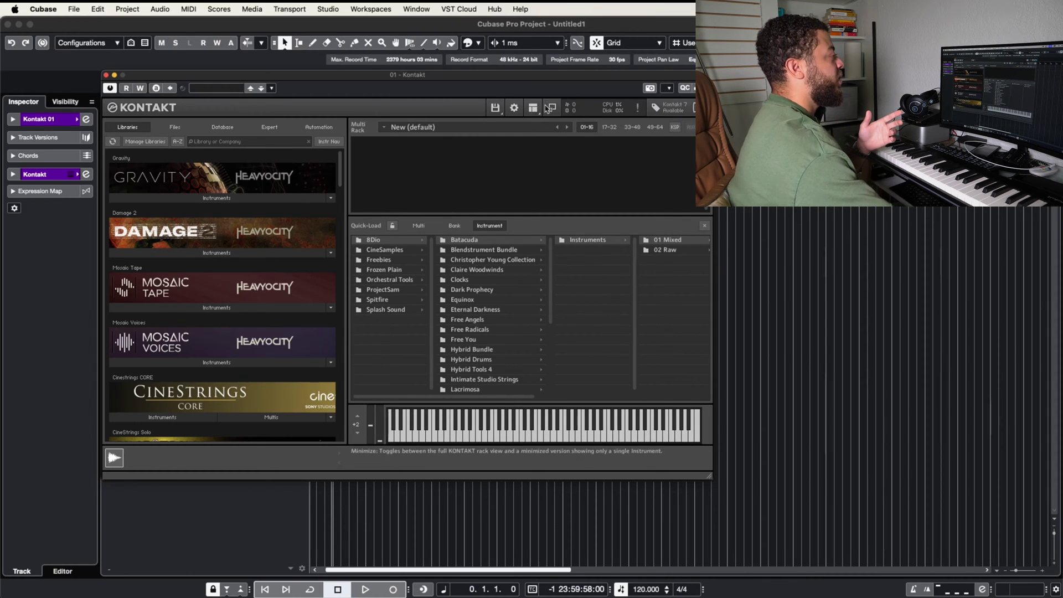
{"action": "left_click", "coordinate": [533, 108]}
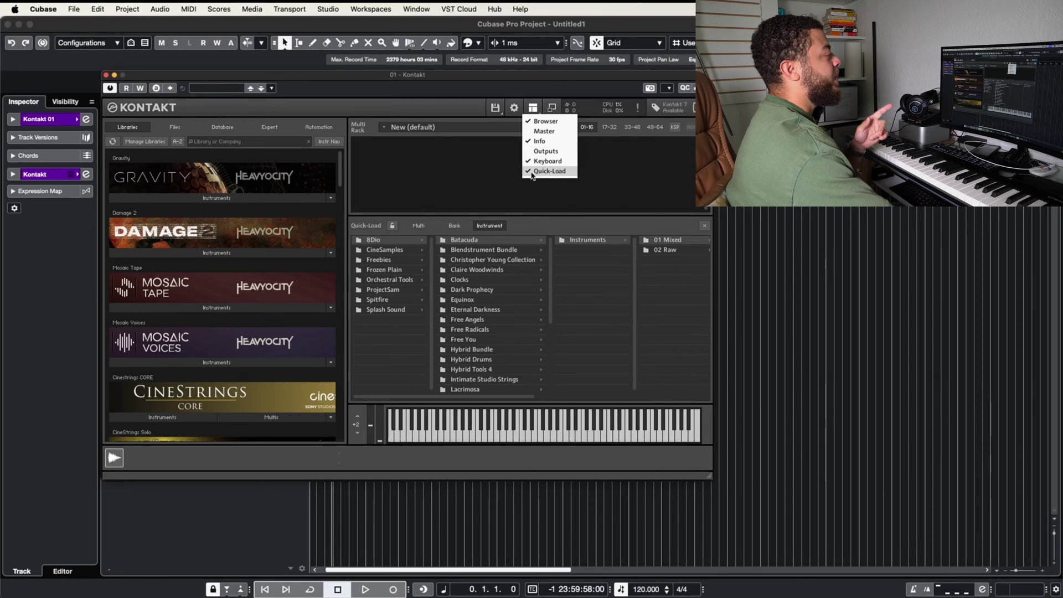
{"action": "left_click", "coordinate": [549, 171]}
{"action": "left_click", "coordinate": [533, 109]}
{"action": "left_click", "coordinate": [560, 171]}
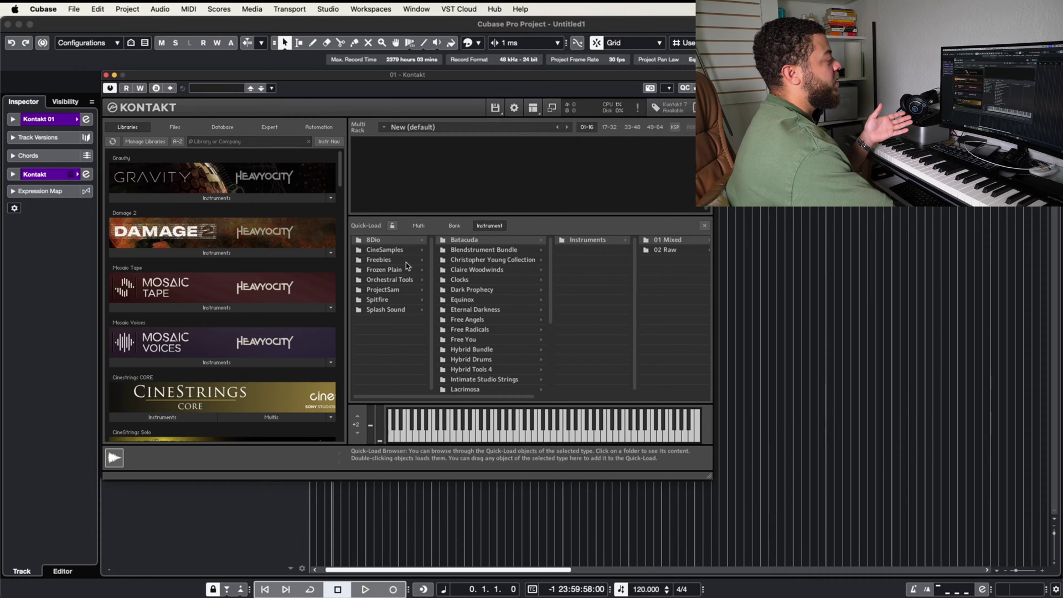
Browse the 8Dio, CineSamples and Freebies folders, then switch Quick-Load to Multis.
{"action": "left_click", "coordinate": [399, 250]}
{"action": "left_click", "coordinate": [399, 242]}
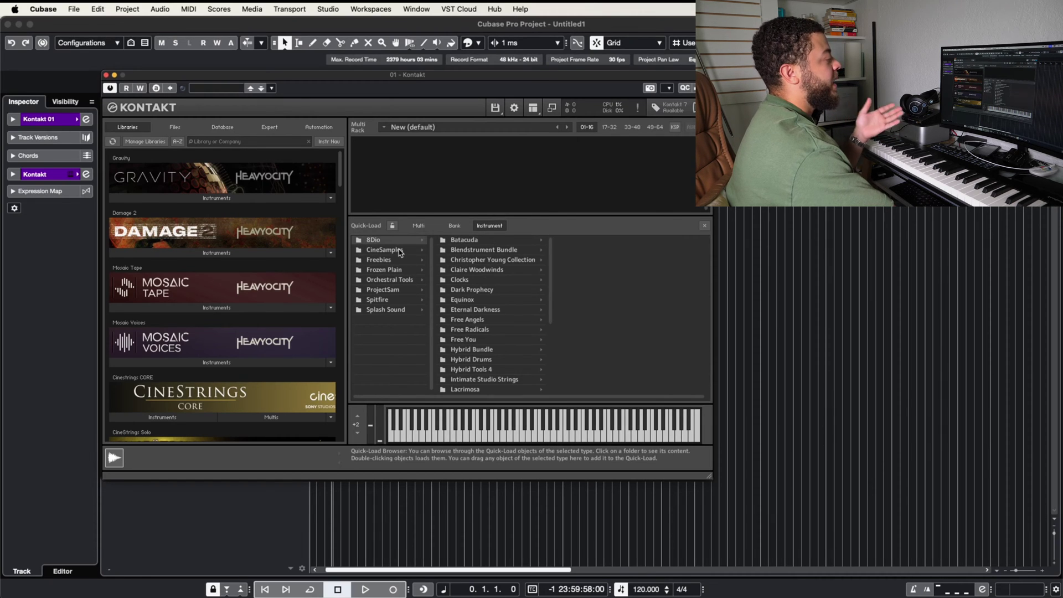
{"action": "left_click", "coordinate": [400, 251]}
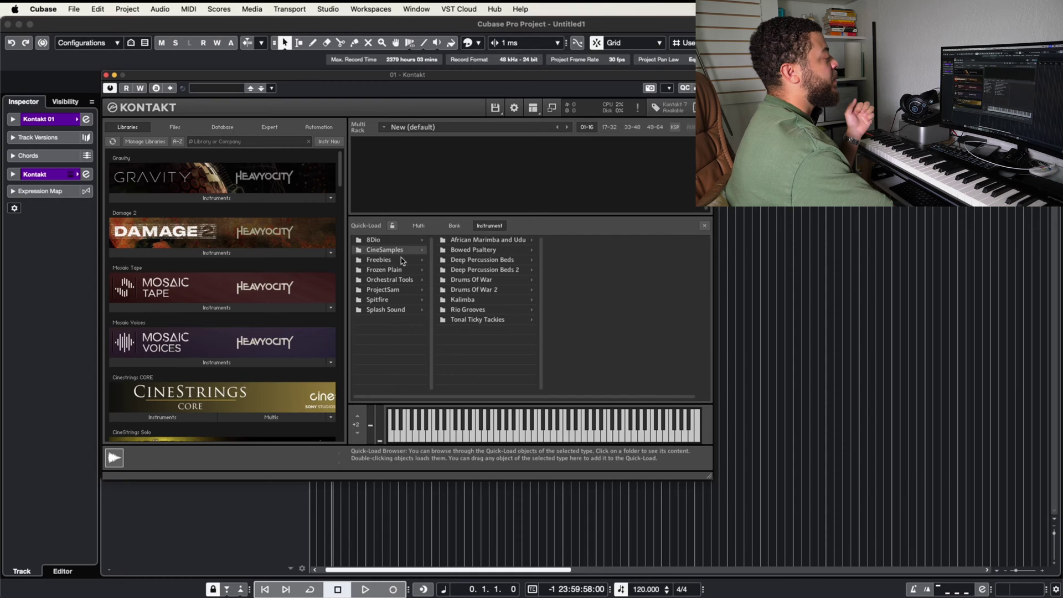
{"action": "left_click", "coordinate": [398, 260]}
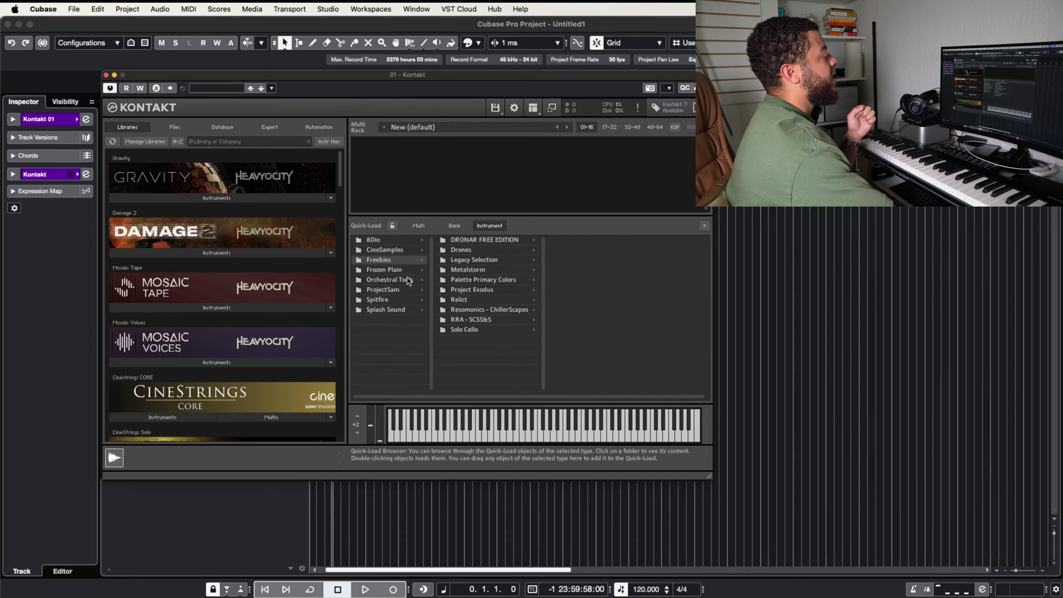
{"action": "left_click", "coordinate": [454, 226]}
{"action": "left_click", "coordinate": [419, 226]}
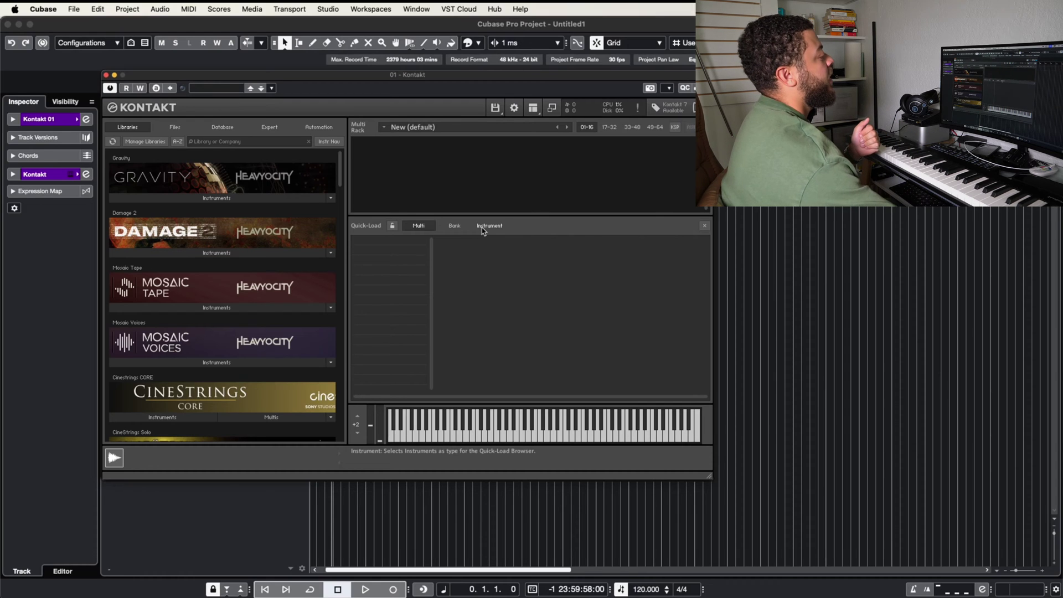
Switch Quick-Load to Instruments and open 8Dio > Batacuda > Instruments > 01 Mixed.
{"action": "left_click", "coordinate": [479, 231]}
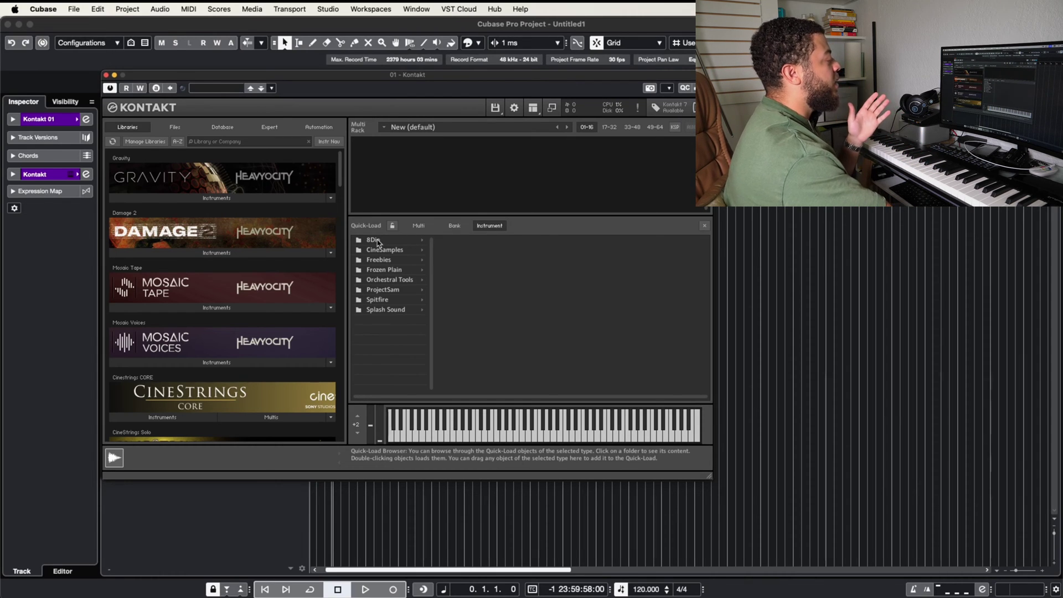
{"action": "left_click", "coordinate": [378, 241]}
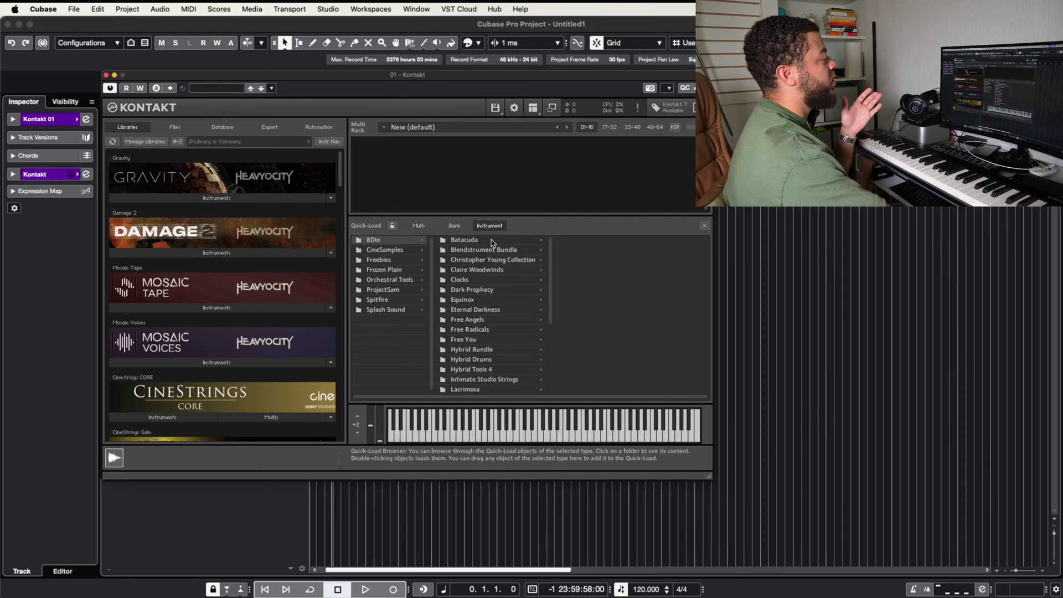
{"action": "left_click", "coordinate": [492, 241]}
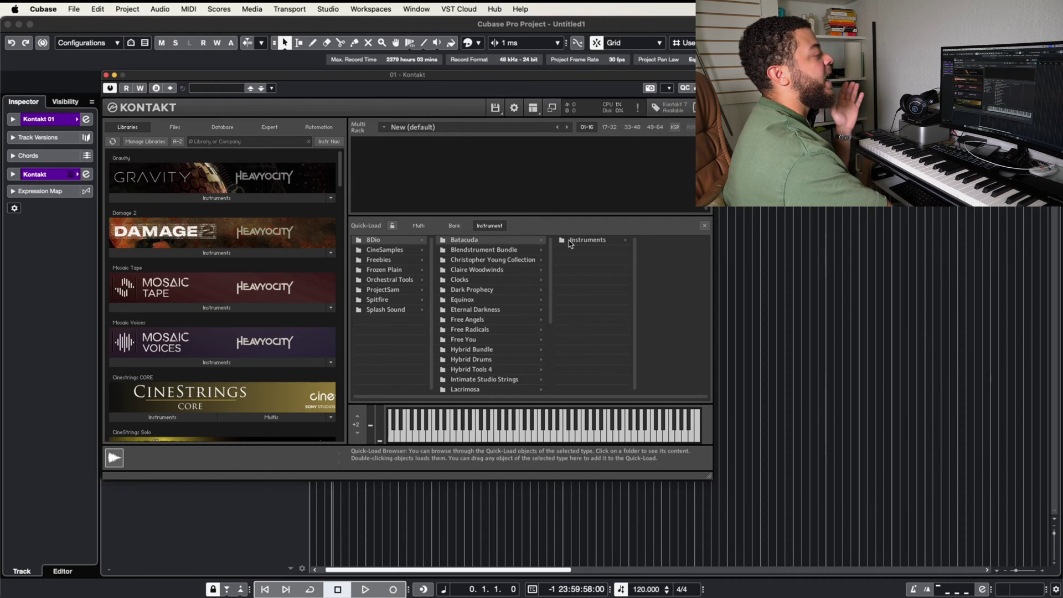
{"action": "left_click", "coordinate": [585, 241]}
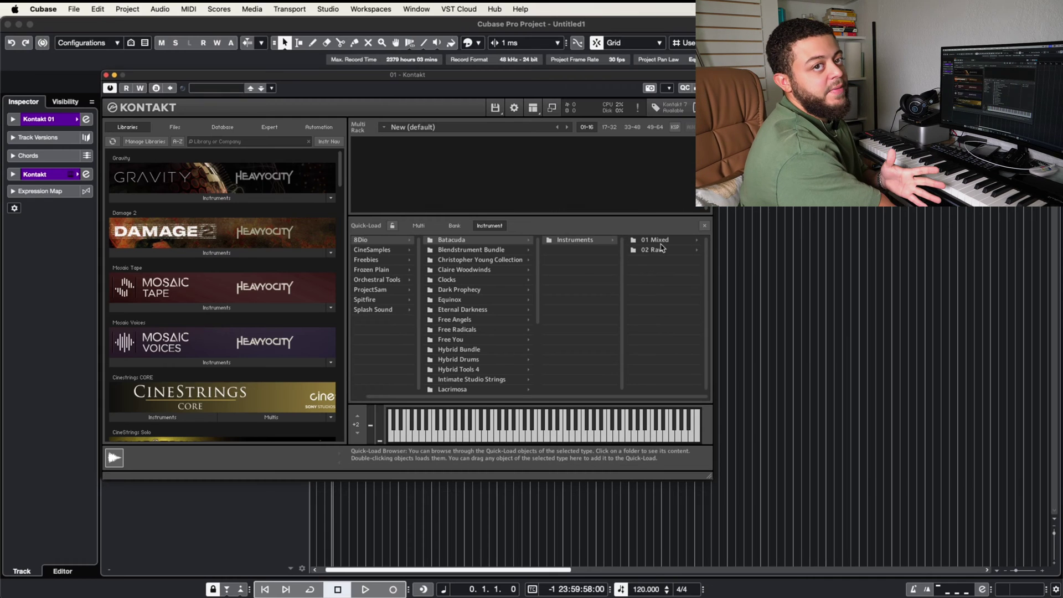
{"action": "left_click", "coordinate": [659, 249]}
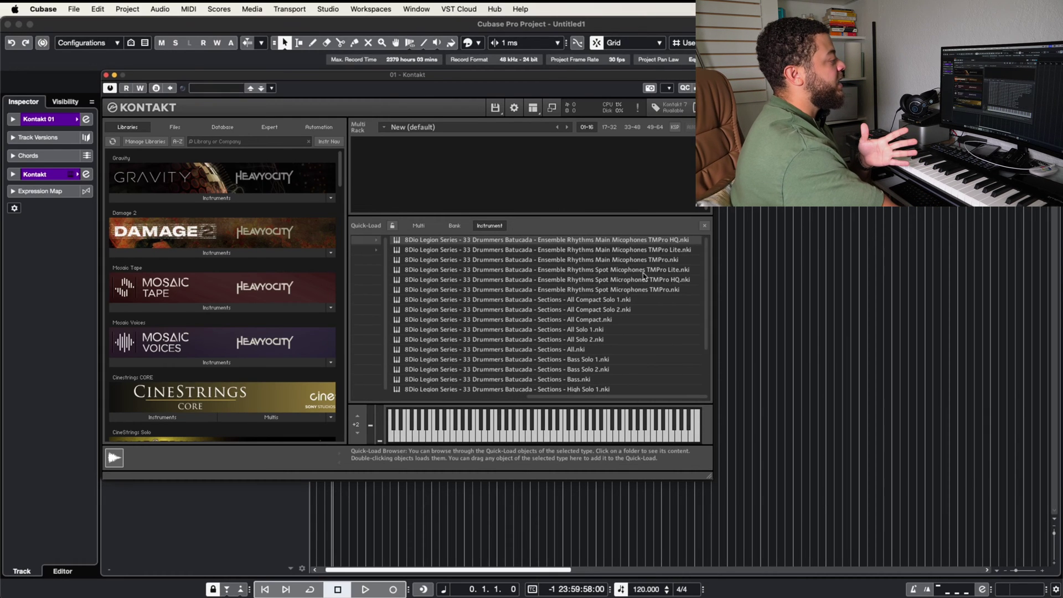
{"action": "scroll", "coordinate": [610, 324], "scroll_direction": "left", "scroll_amount": 2}
Load Batacuda All Compact.nki, close Quick-Load and Outputs, then remove the instrument from the rack.
{"action": "double_click", "coordinate": [618, 324]}
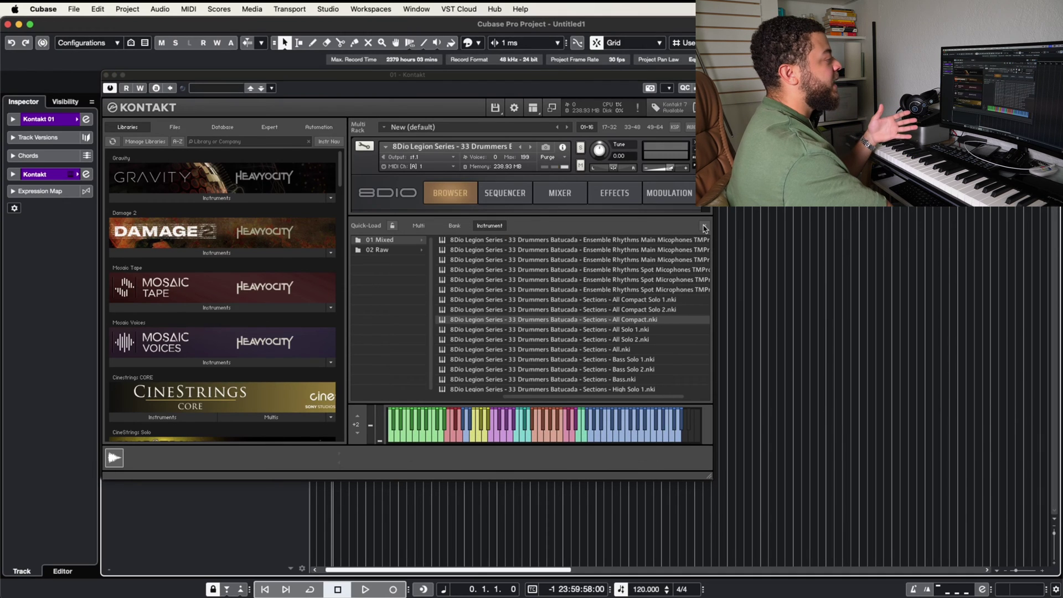
{"action": "left_click", "coordinate": [704, 227]}
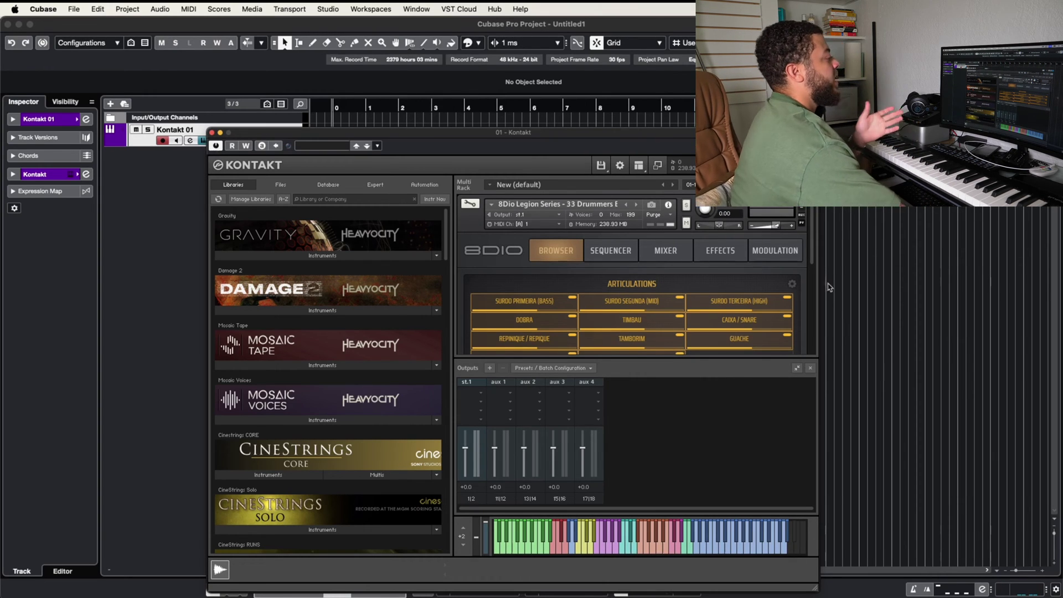
{"action": "left_click_drag", "start_coordinate": [643, 132], "coordinate": [605, 115]}
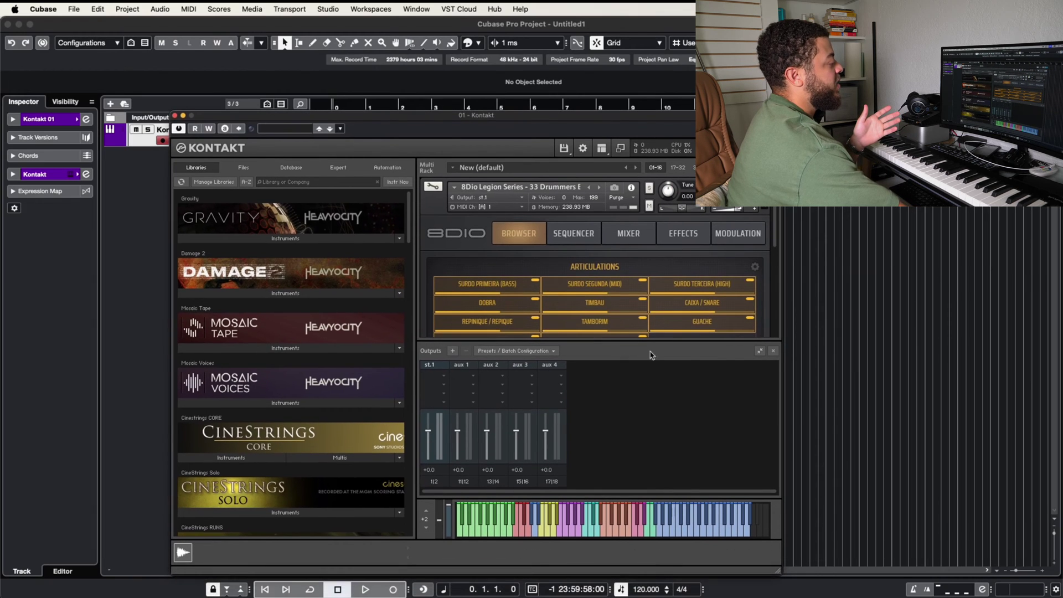
{"action": "left_click", "coordinate": [774, 350]}
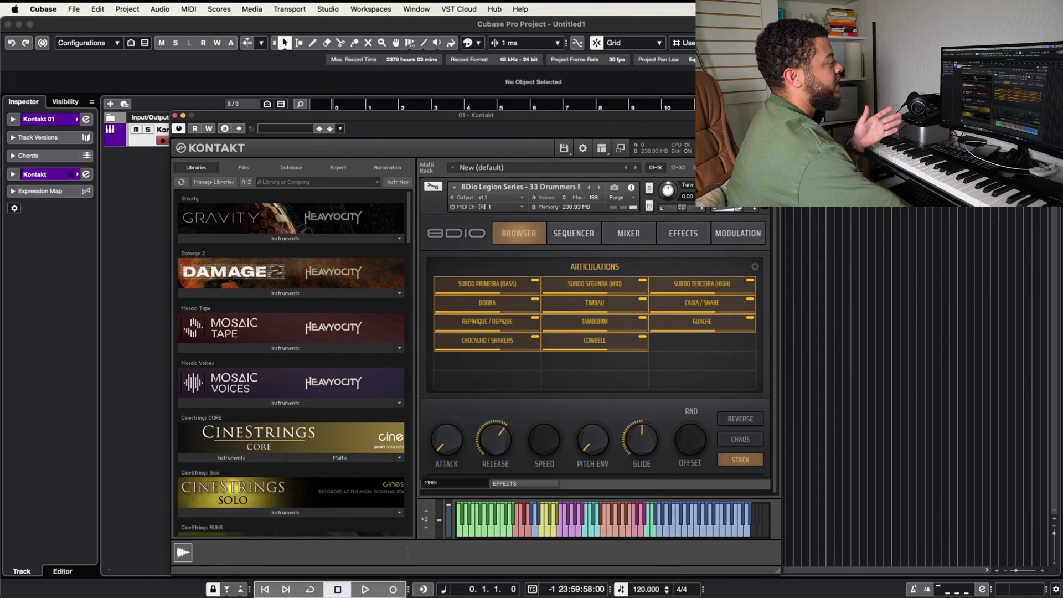
{"action": "left_click", "coordinate": [508, 105]}
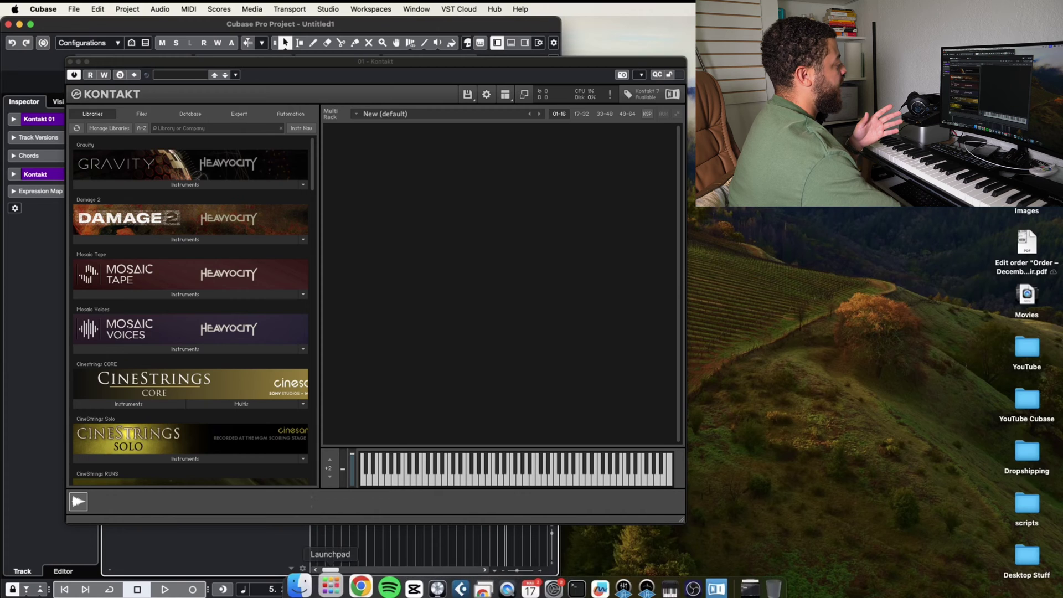
In Finder, navigate Sample Libraries > 8Dio > 8DIO_Postapocalyptic_Guitar.
{"action": "left_click", "coordinate": [337, 582]}
{"action": "left_click_drag", "start_coordinate": [509, 132], "coordinate": [808, 147]}
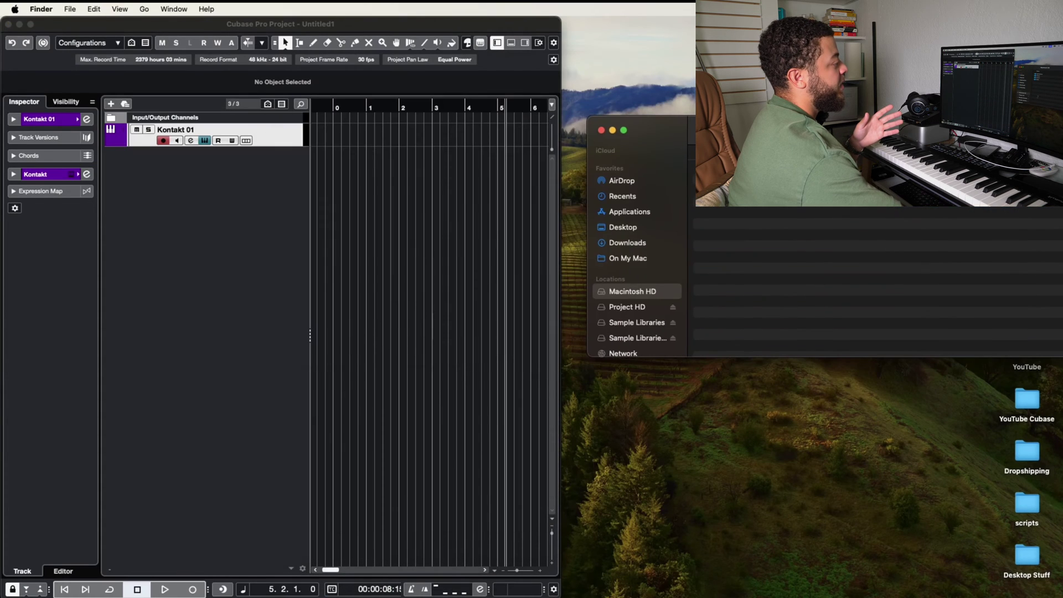
{"action": "left_click", "coordinate": [637, 322]}
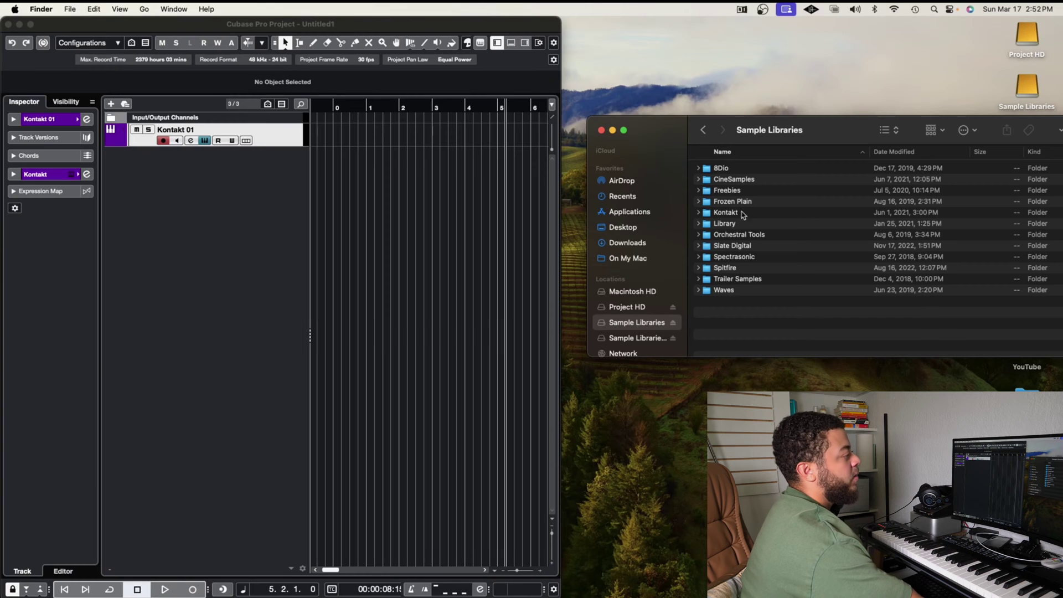
{"action": "double_click", "coordinate": [740, 169]}
{"action": "scroll", "coordinate": [770, 246], "scroll_direction": "down", "scroll_amount": 5}
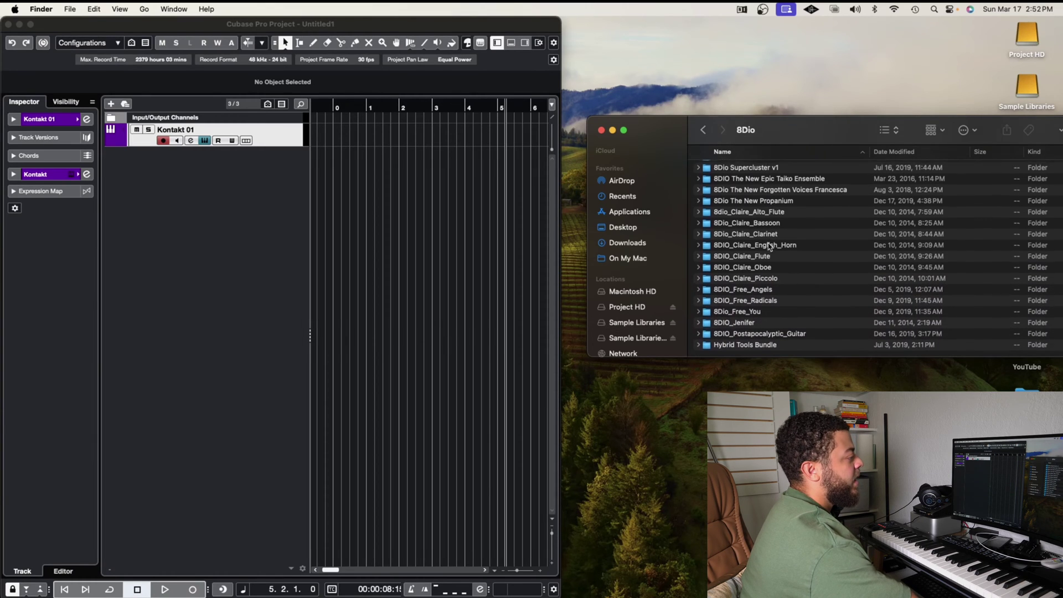
{"action": "double_click", "coordinate": [783, 336]}
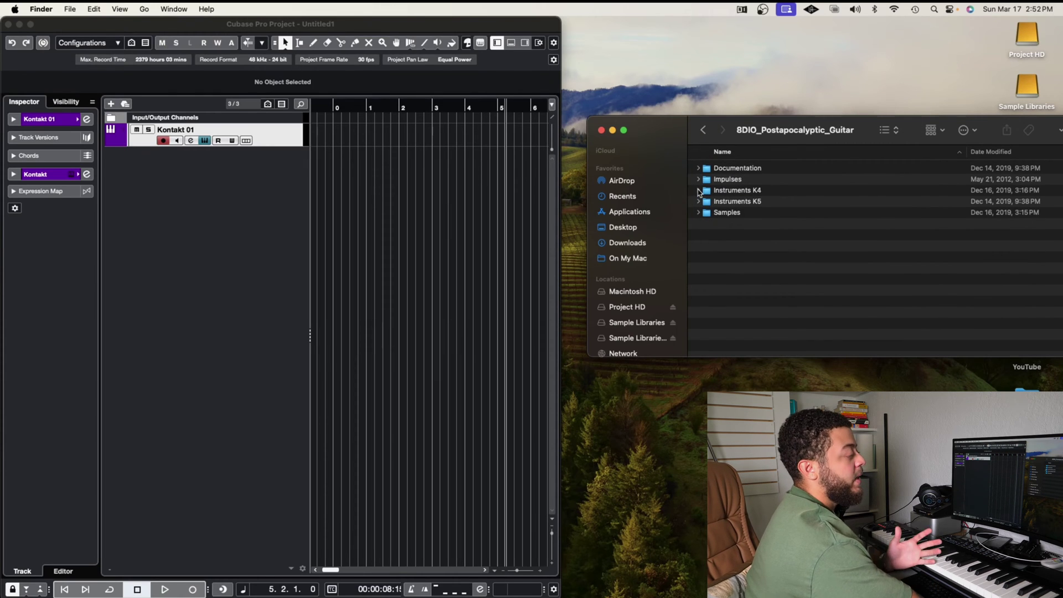
Expand the Instruments K4 and Instruments K5 folders to list their .nki files.
{"action": "left_click", "coordinate": [699, 190]}
{"action": "left_click", "coordinate": [698, 267]}
{"action": "scroll", "coordinate": [749, 222], "scroll_direction": "down", "scroll_amount": 2}
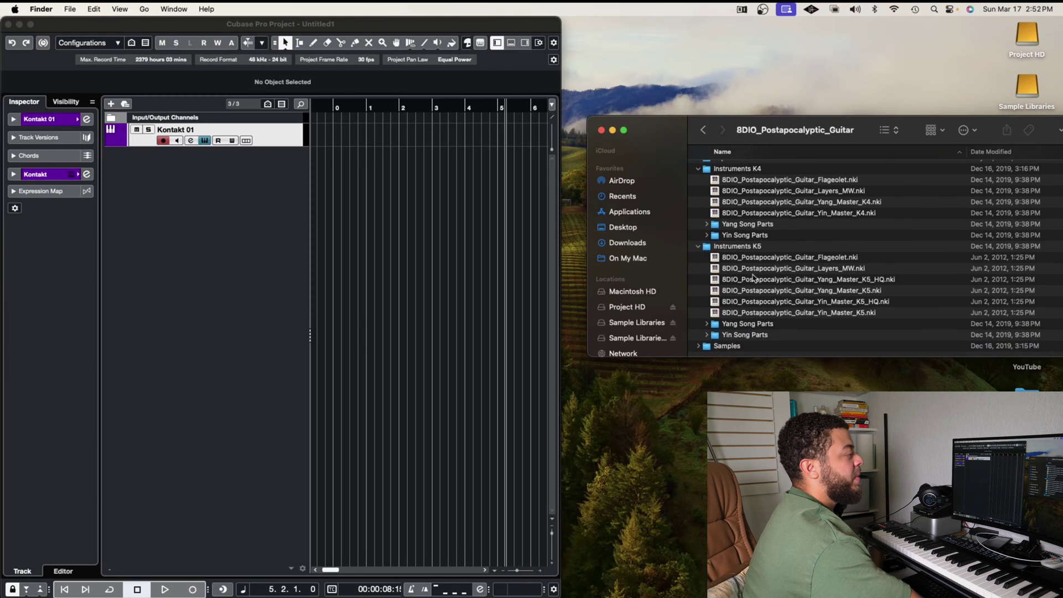
{"action": "left_click", "coordinate": [706, 224]}
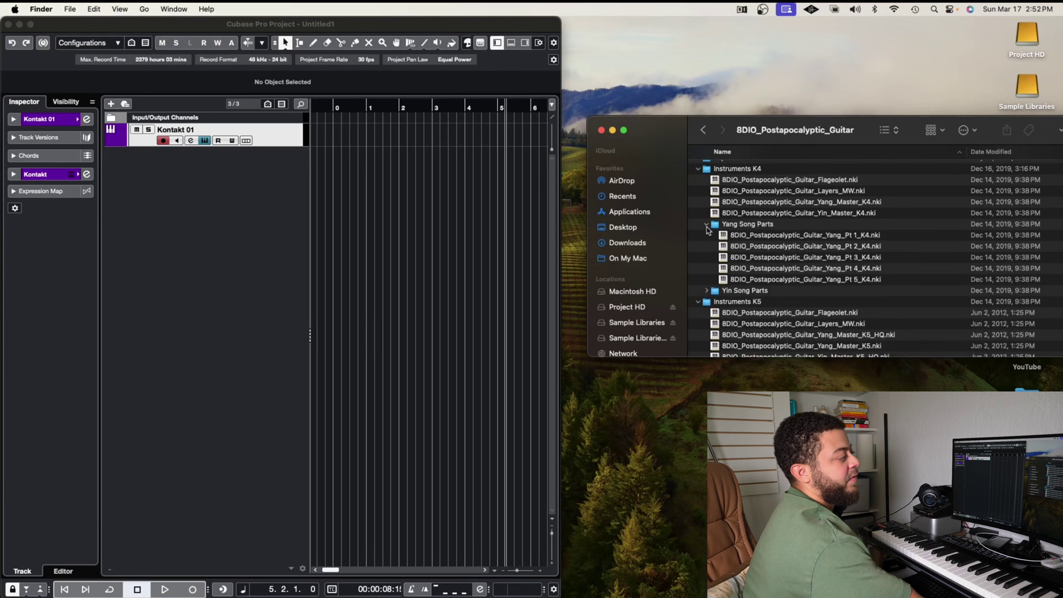
{"action": "left_click", "coordinate": [706, 224]}
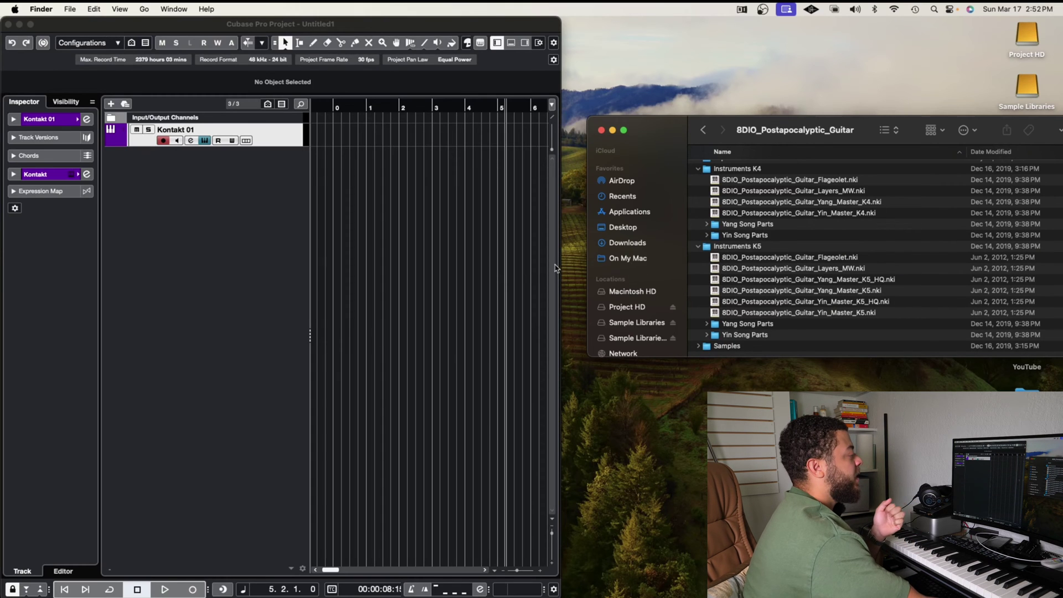
Open Quick-Load from Kontakt's empty rack and browse into the 8Dio folder.
{"action": "left_click", "coordinate": [505, 266]}
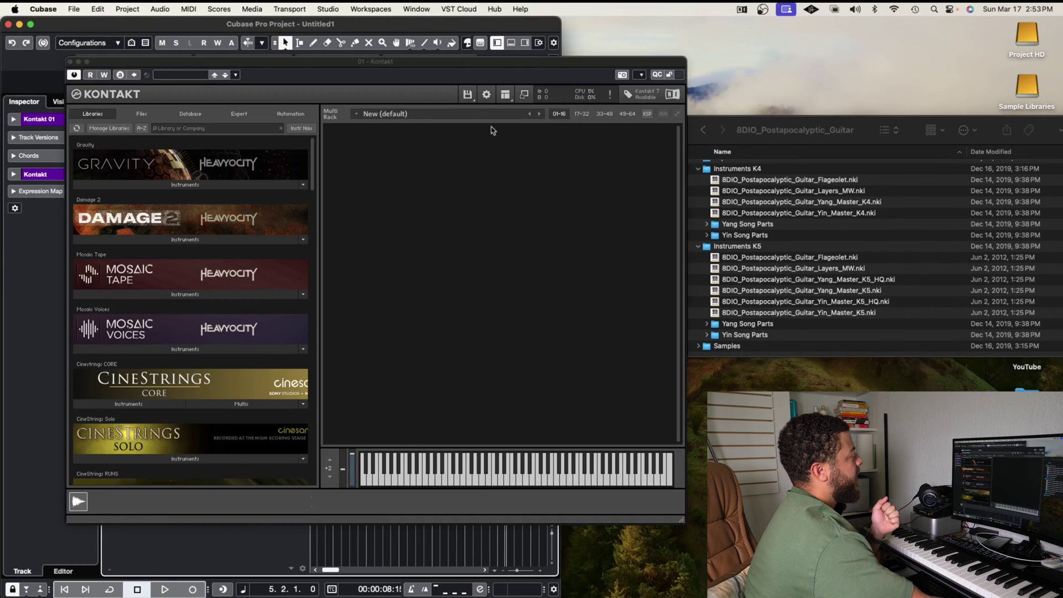
{"action": "left_click_drag", "start_coordinate": [458, 61], "coordinate": [386, 52]}
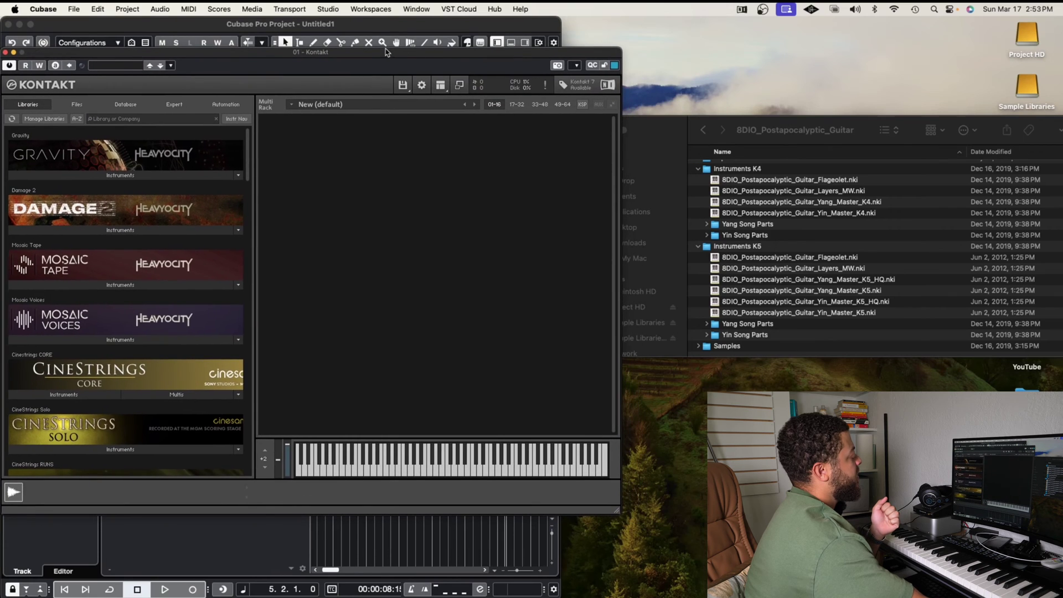
{"action": "double_click", "coordinate": [410, 286]}
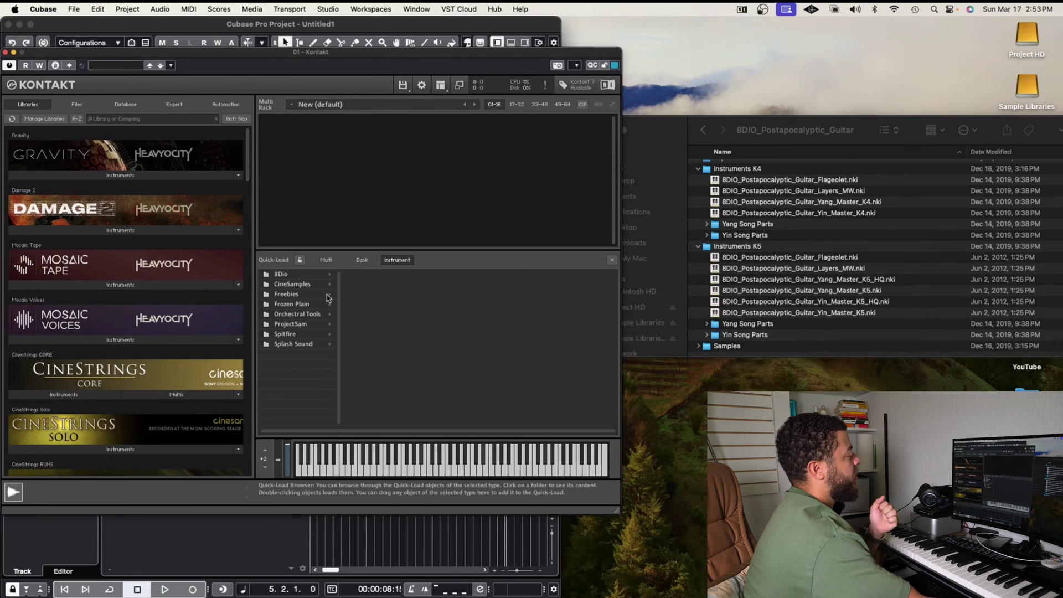
{"action": "left_click", "coordinate": [302, 275]}
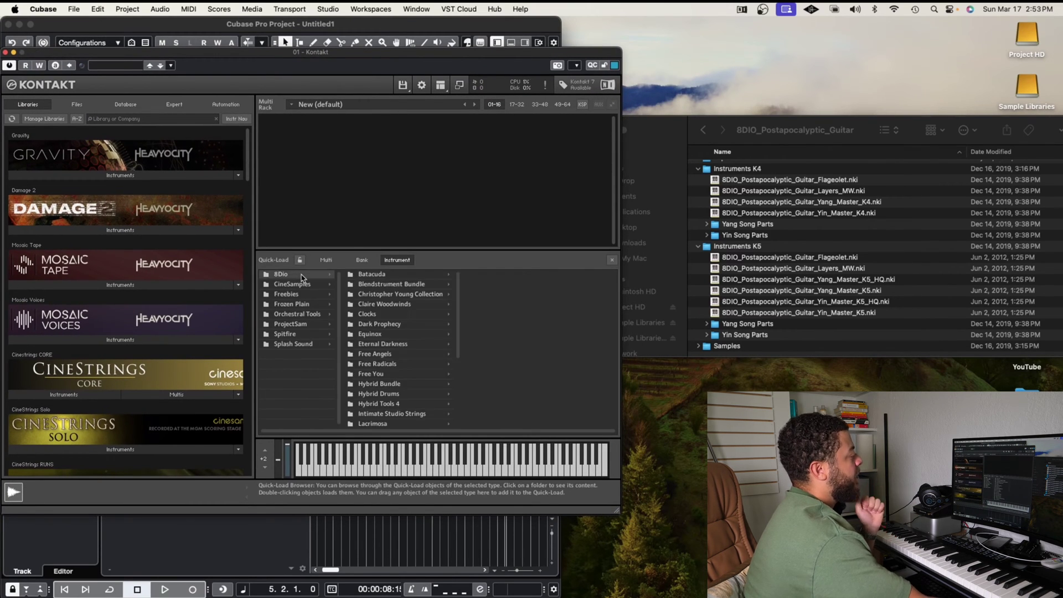
{"action": "scroll", "coordinate": [421, 323], "scroll_direction": "down", "scroll_amount": 5}
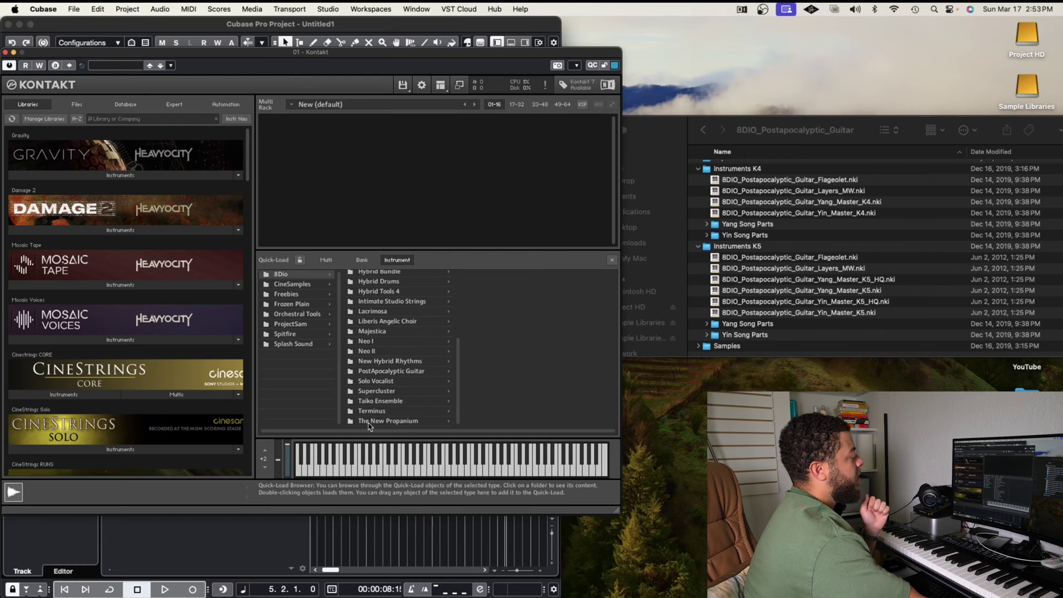
{"action": "left_click", "coordinate": [379, 371]}
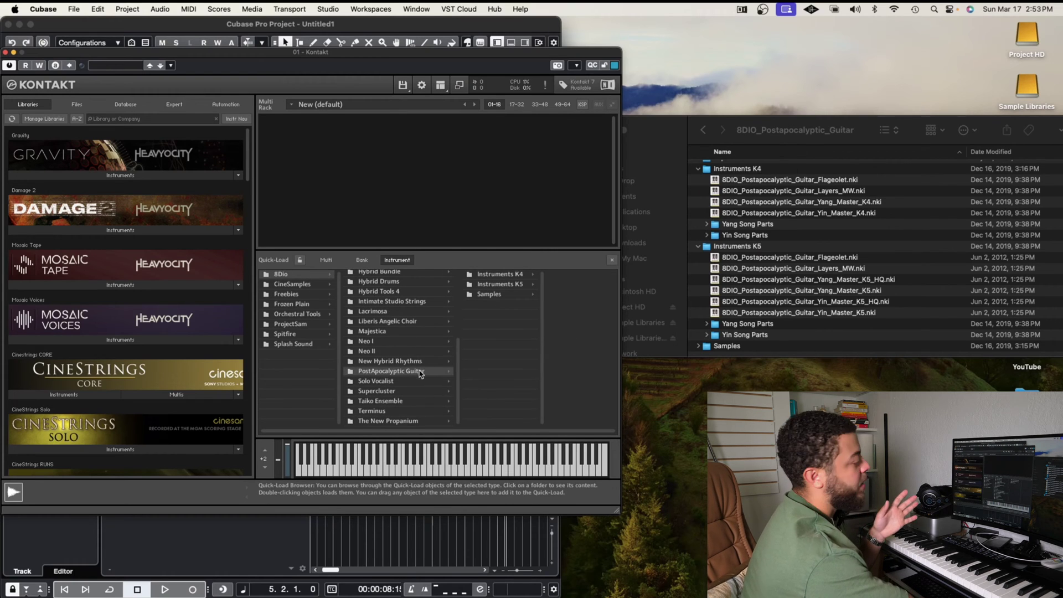
Add a new folder named PA Guitar to the 8Dio Quick-Load list.
{"action": "right_click", "coordinate": [421, 392]}
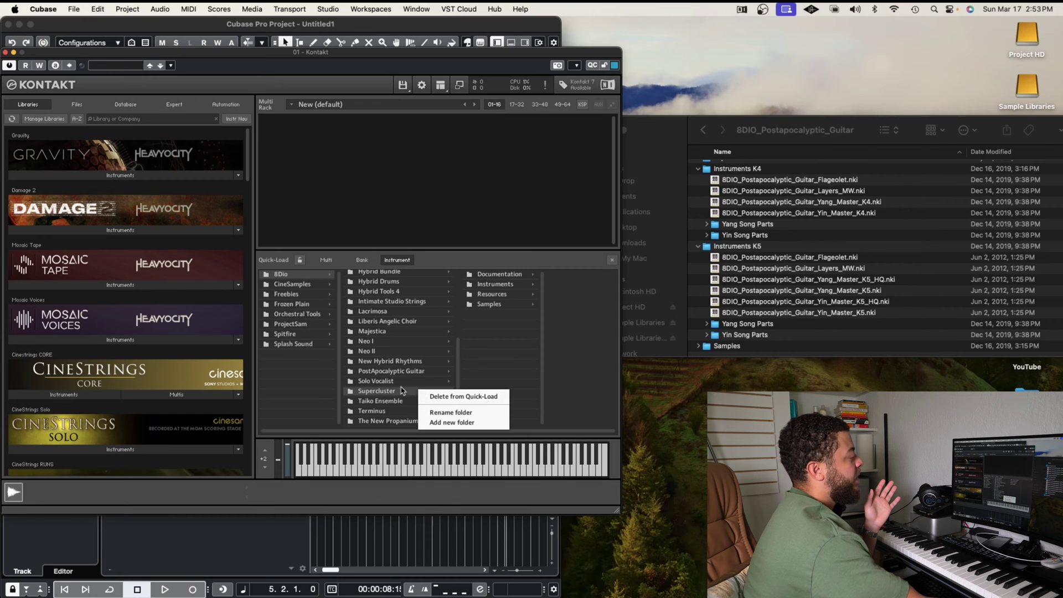
{"action": "left_click", "coordinate": [428, 423]}
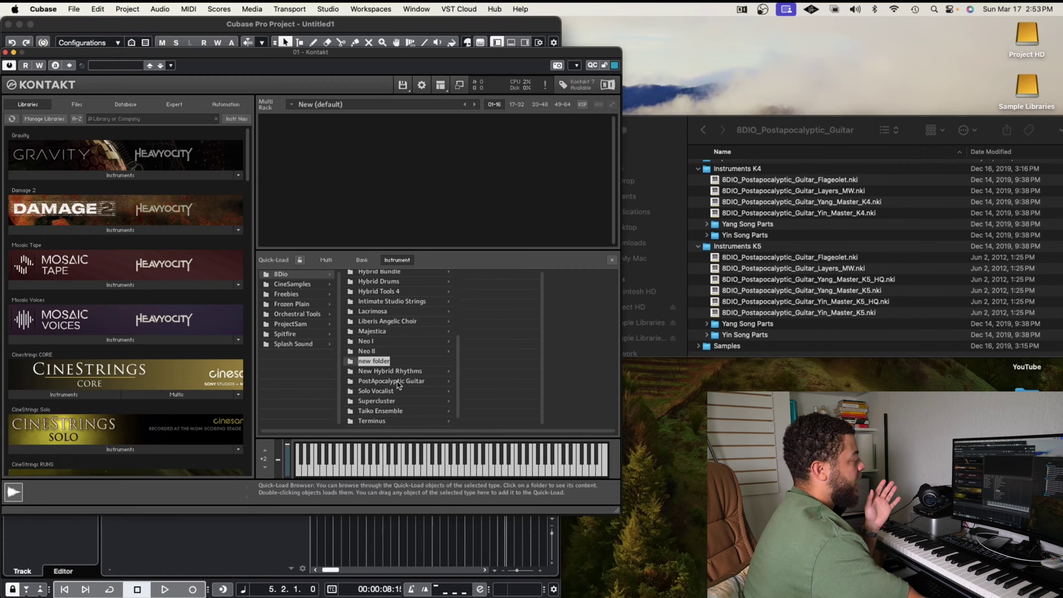
{"action": "type", "text": "PA"}
{"action": "key", "text": "Return"}
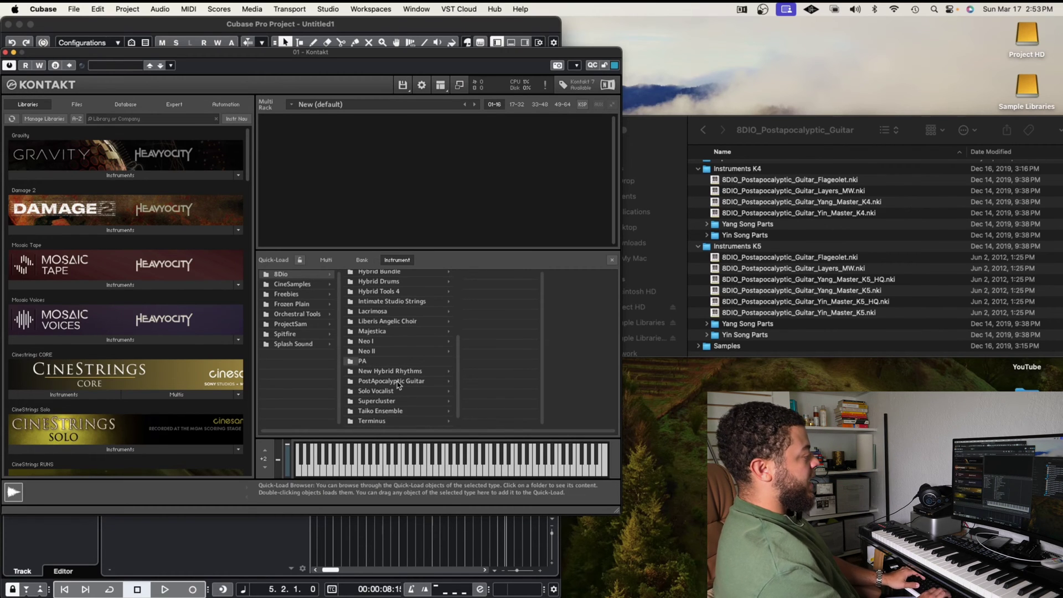
{"action": "key", "text": "Return"}
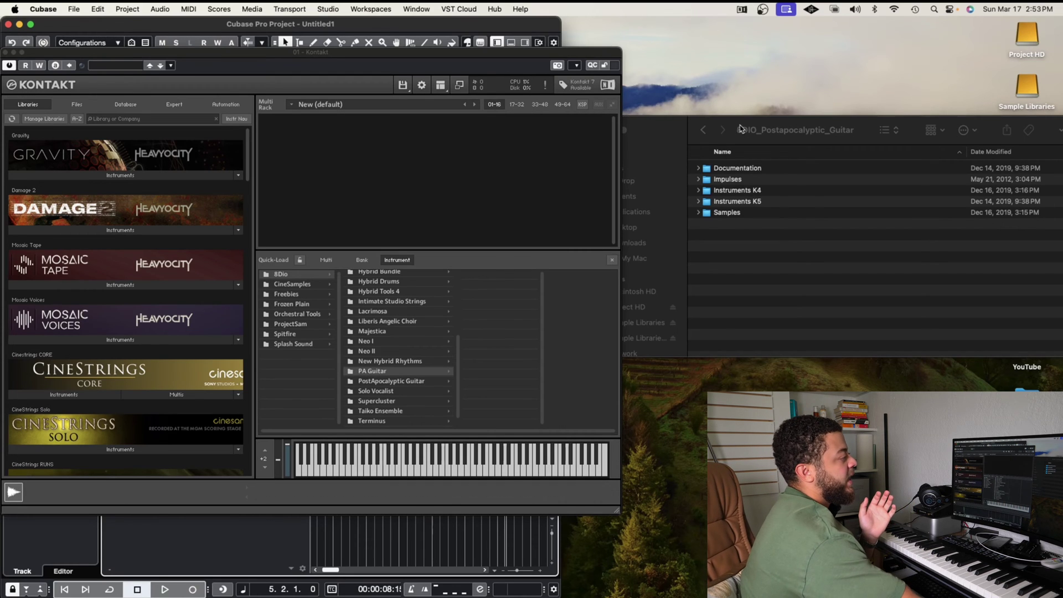
Select Instruments K4 and K5 in Finder and drag them into the PA Guitar Quick-Load folder.
{"action": "left_click", "coordinate": [697, 190]}
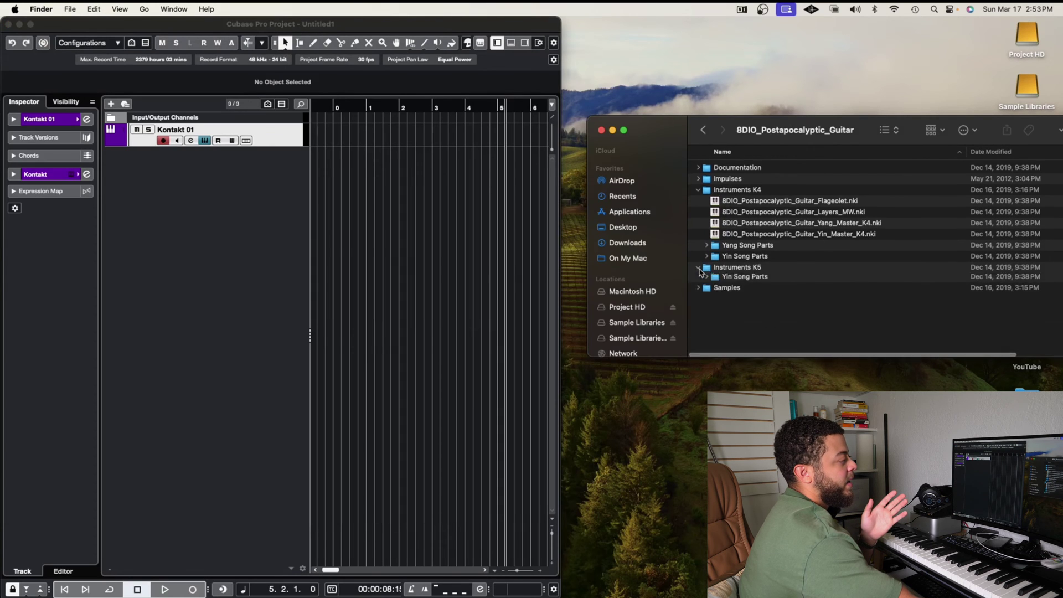
{"action": "left_click", "coordinate": [698, 190]}
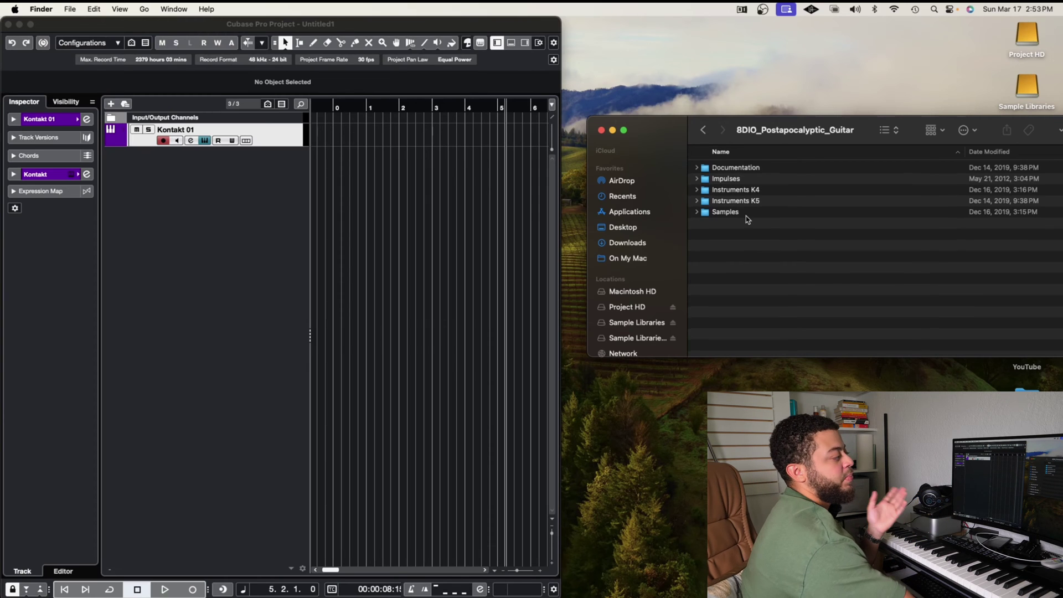
{"action": "left_click", "coordinate": [479, 436]}
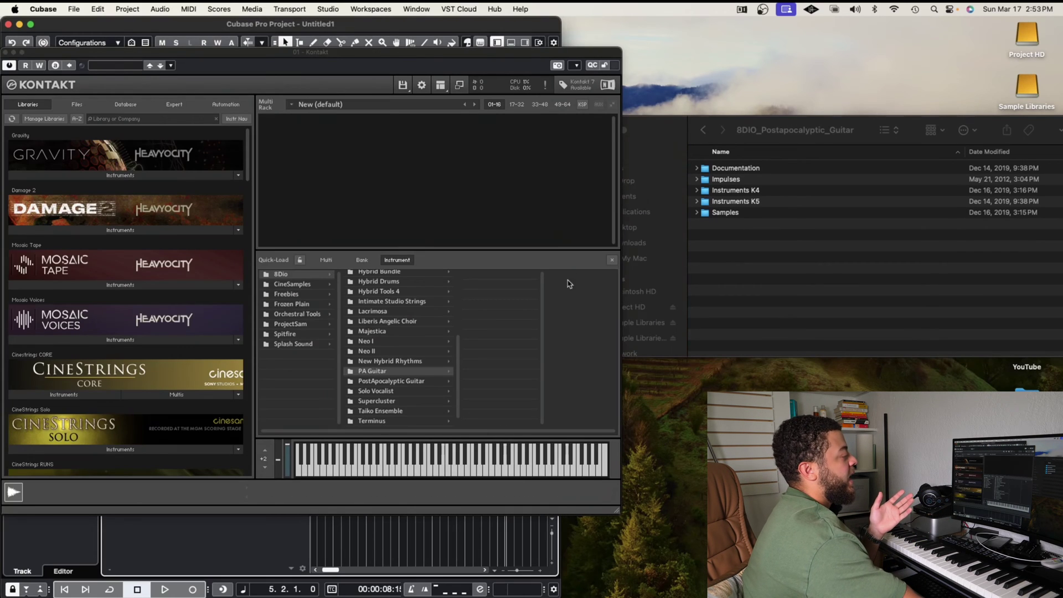
{"action": "left_click", "coordinate": [745, 199]}
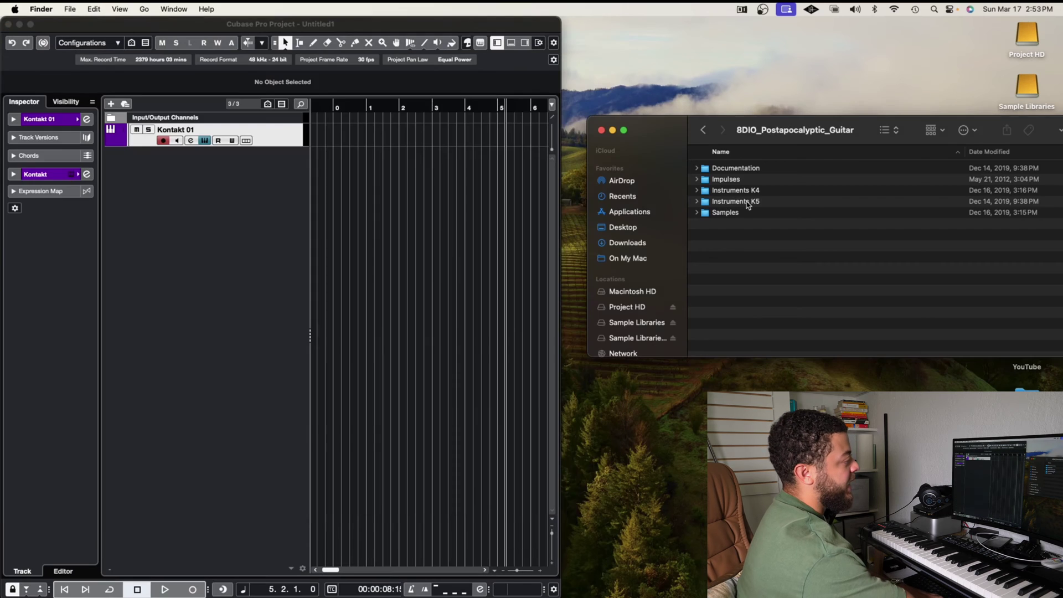
{"action": "left_click", "coordinate": [746, 200]}
{"action": "left_click", "coordinate": [747, 194], "text": "shift"}
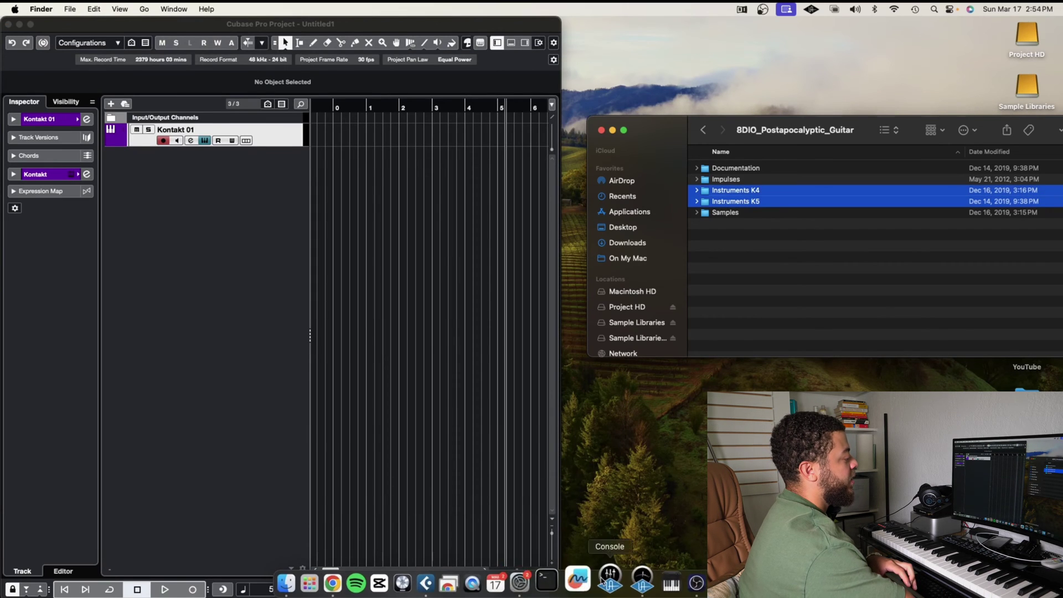
{"action": "left_click", "coordinate": [436, 528]}
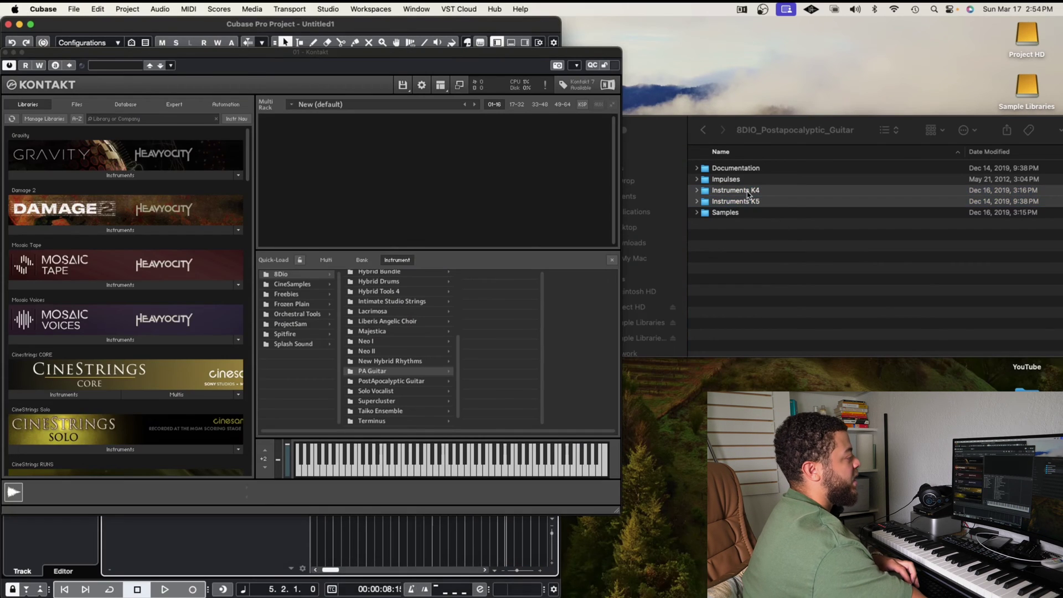
{"action": "left_click_drag", "start_coordinate": [749, 195], "coordinate": [529, 313]}
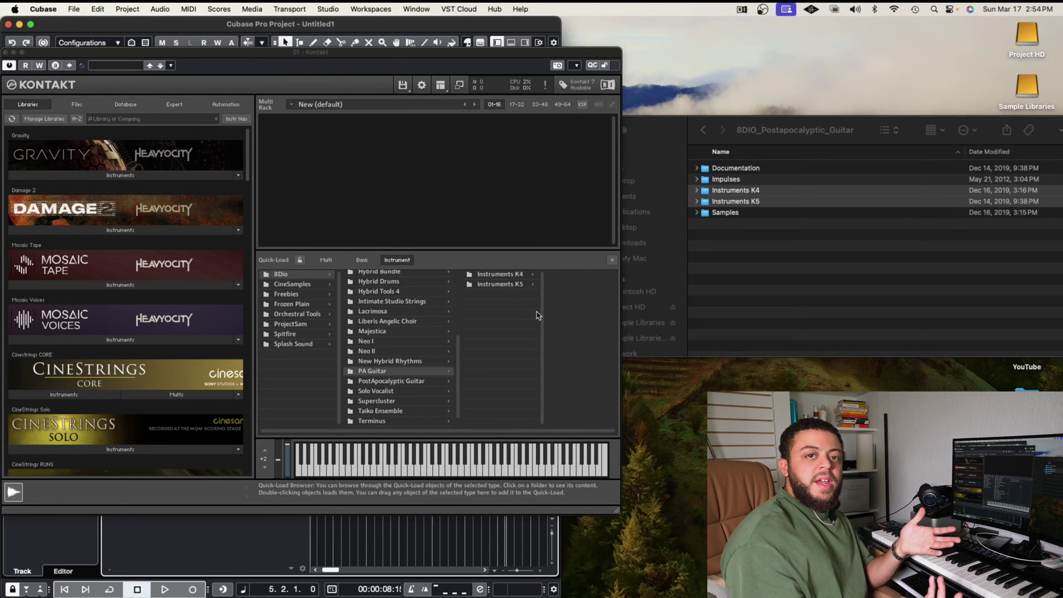
Browse the Instruments K4, Yin Song Parts and Instruments K5 folders in Quick-Load.
{"action": "left_click", "coordinate": [529, 275]}
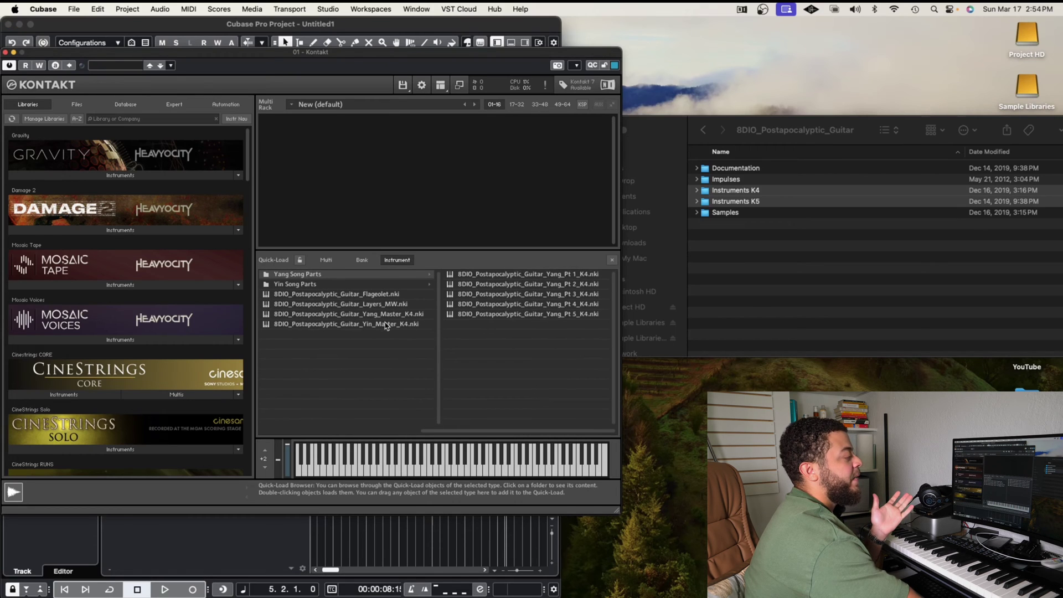
{"action": "left_click", "coordinate": [333, 285]}
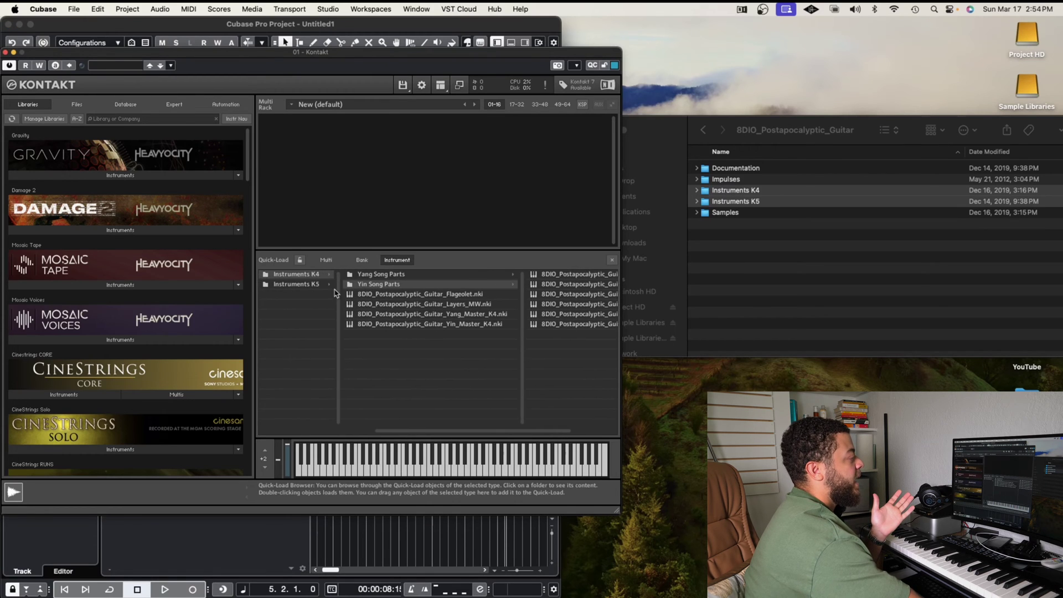
{"action": "left_click", "coordinate": [313, 285]}
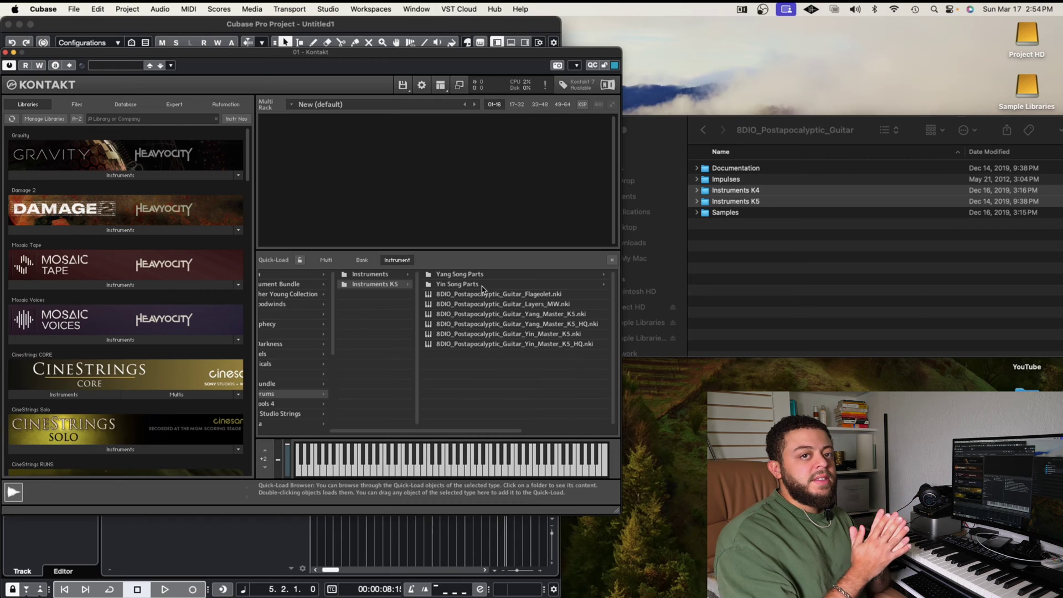
{"action": "left_click_drag", "start_coordinate": [460, 431], "coordinate": [439, 435]}
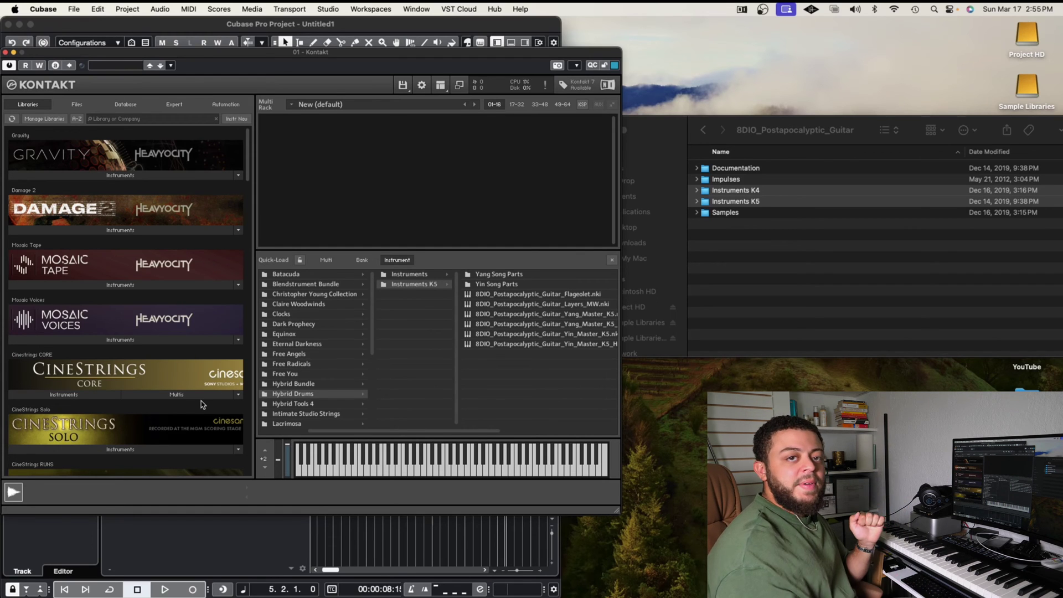
Delete the PA Guitar folder from Quick-Load through its right-click menu.
{"action": "scroll", "coordinate": [202, 404], "scroll_direction": "down", "scroll_amount": 5}
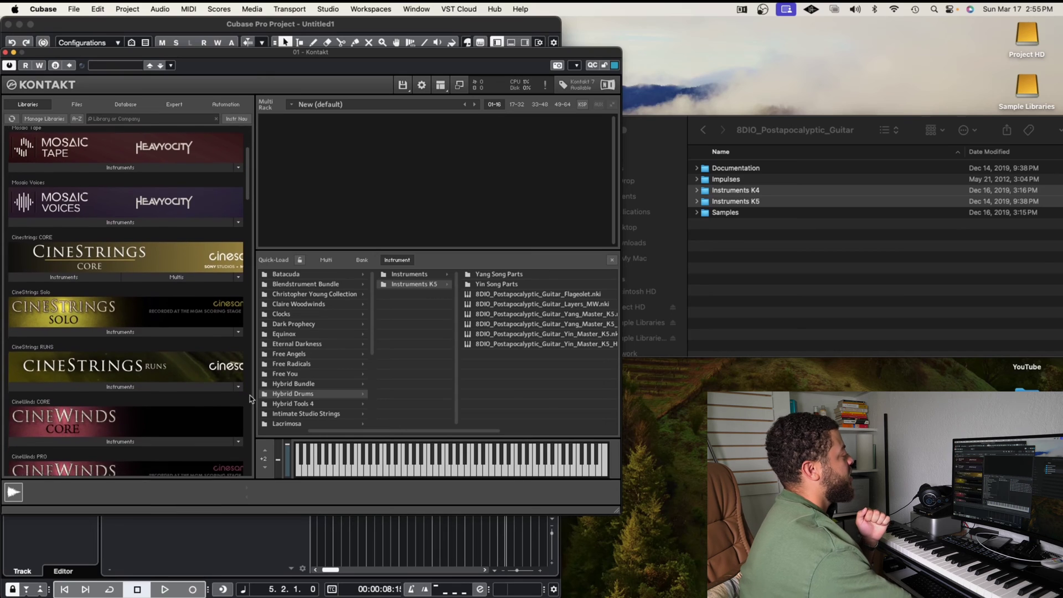
{"action": "scroll", "coordinate": [332, 383], "scroll_direction": "down", "scroll_amount": 2}
{"action": "scroll", "coordinate": [319, 395], "scroll_direction": "down", "scroll_amount": 5}
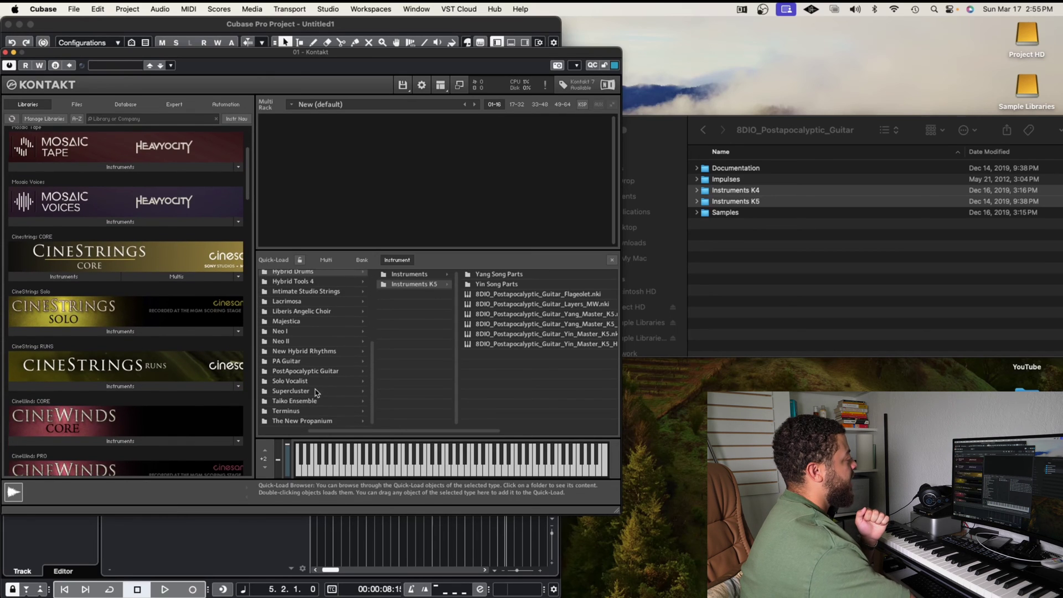
{"action": "scroll", "coordinate": [287, 362], "scroll_direction": "left", "scroll_amount": 3}
{"action": "right_click", "coordinate": [287, 362]}
{"action": "left_click", "coordinate": [370, 361]}
{"action": "right_click", "coordinate": [369, 361]}
{"action": "left_click", "coordinate": [411, 364]}
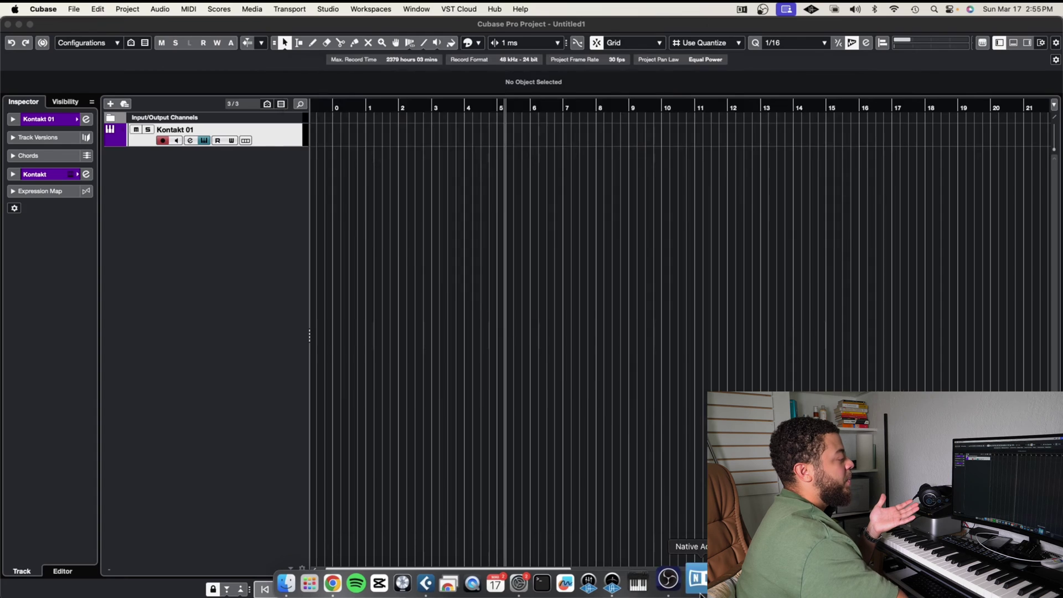
Launch Native Access, view its Updates, Installed and Not Installed lists, and cancel Add a Serial.
{"action": "left_click", "coordinate": [689, 586]}
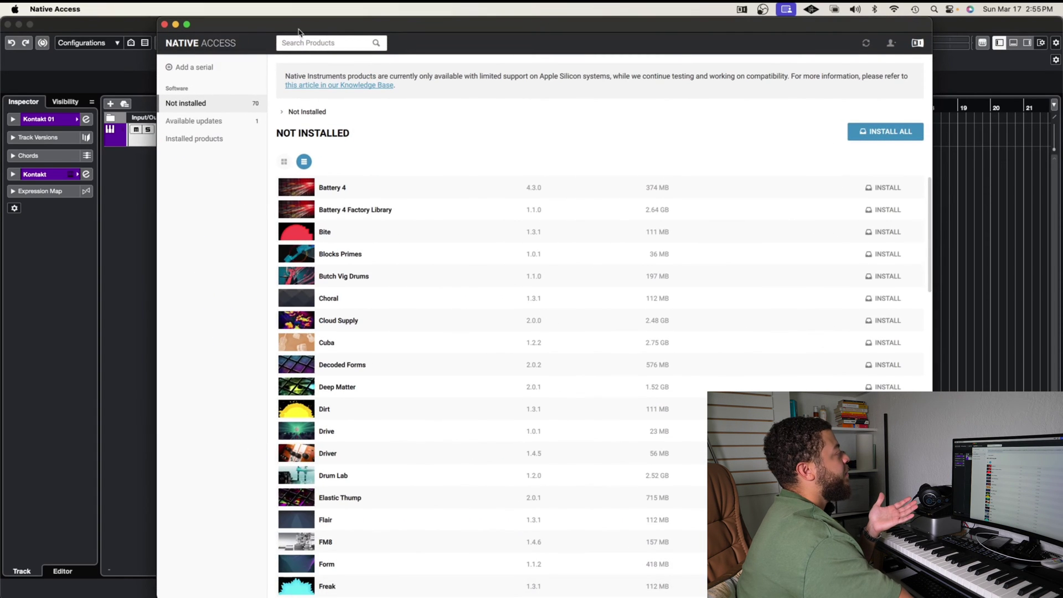
{"action": "left_click", "coordinate": [226, 122]}
{"action": "left_click", "coordinate": [222, 138]}
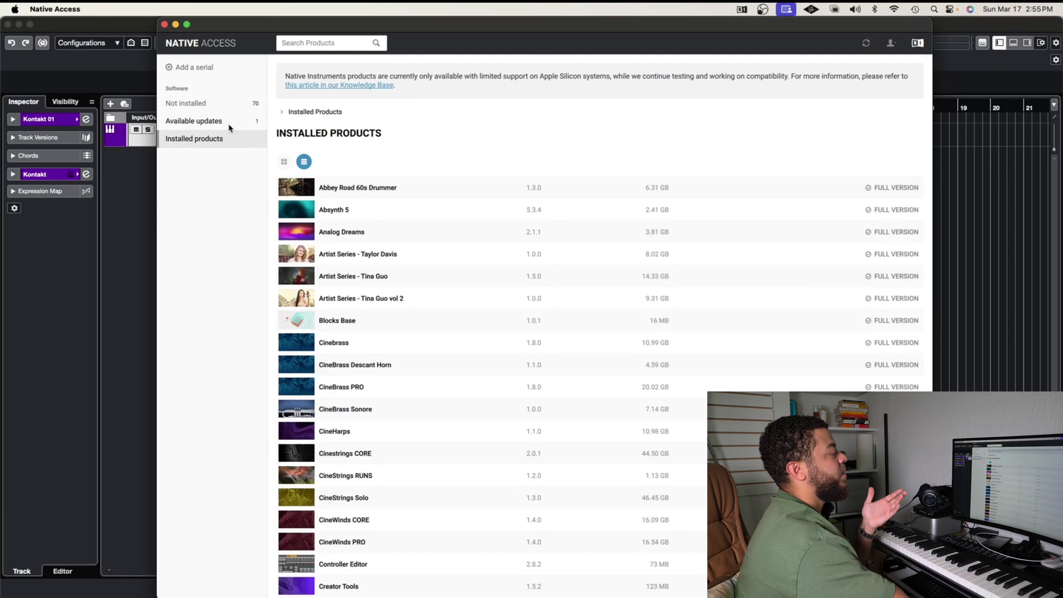
{"action": "left_click", "coordinate": [233, 104]}
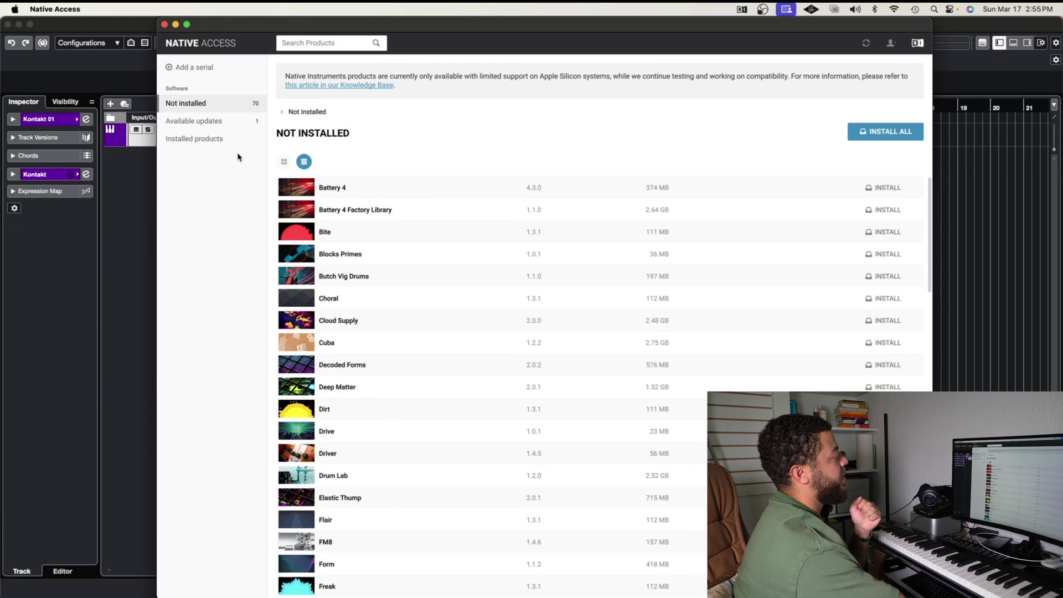
{"action": "left_click", "coordinate": [205, 67]}
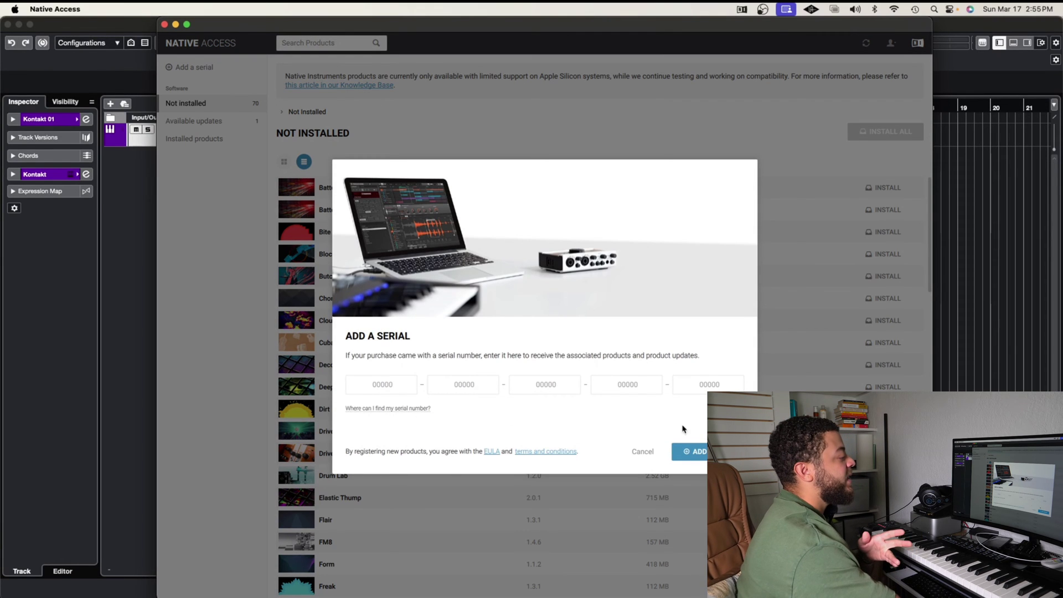
{"action": "left_click", "coordinate": [643, 451]}
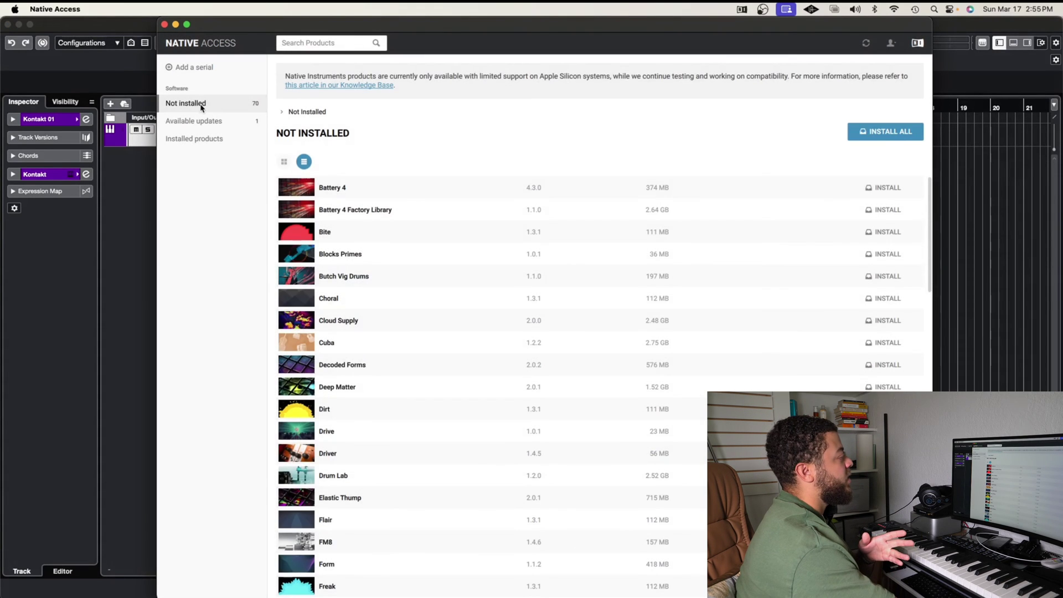
Scroll the Not Installed products, check Installed products, then close Native Access.
{"action": "scroll", "coordinate": [544, 283], "scroll_direction": "down", "scroll_amount": 5}
{"action": "scroll", "coordinate": [544, 282], "scroll_direction": "down", "scroll_amount": 15}
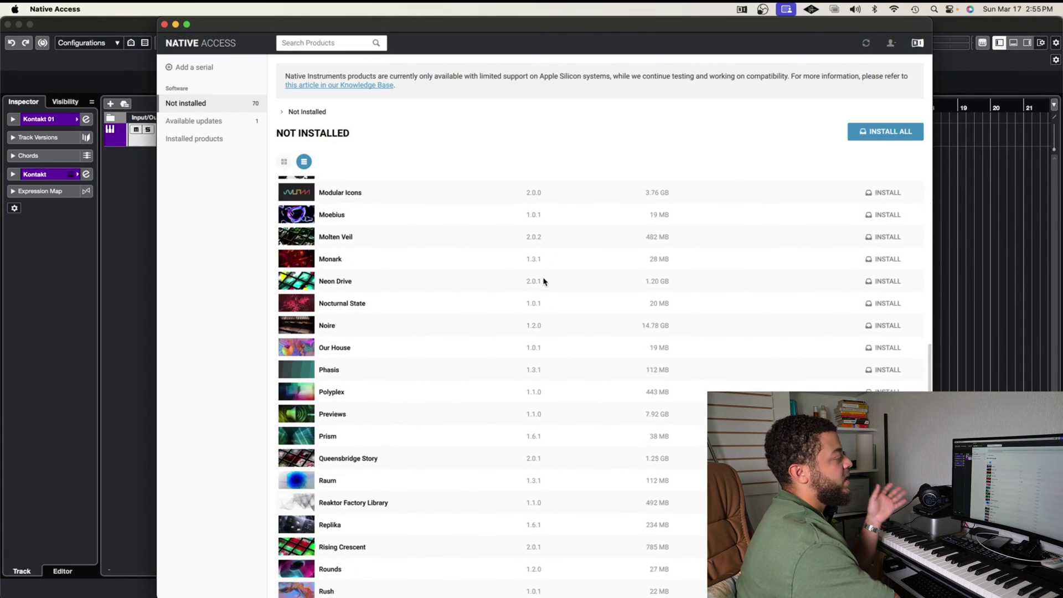
{"action": "scroll", "coordinate": [542, 281], "scroll_direction": "down", "scroll_amount": 4}
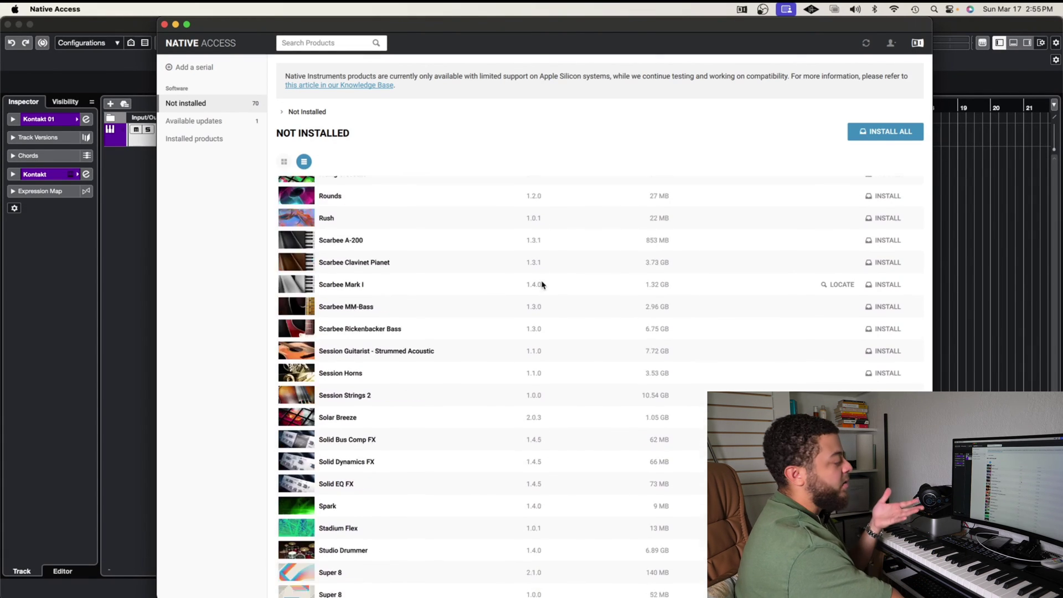
{"action": "scroll", "coordinate": [531, 288], "scroll_direction": "up", "scroll_amount": 15}
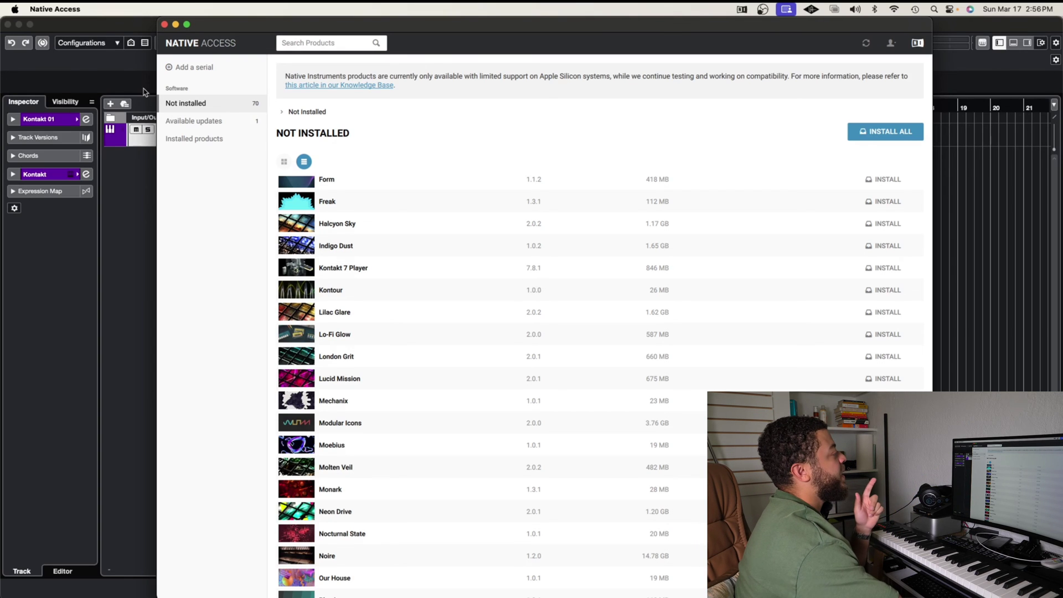
{"action": "left_click", "coordinate": [209, 143]}
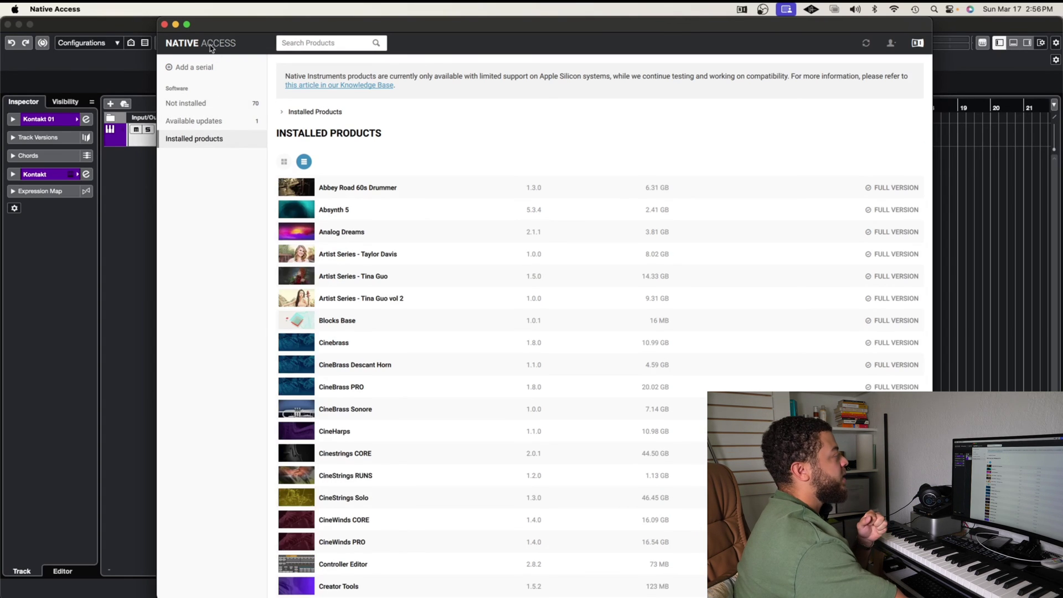
{"action": "left_click", "coordinate": [164, 25]}
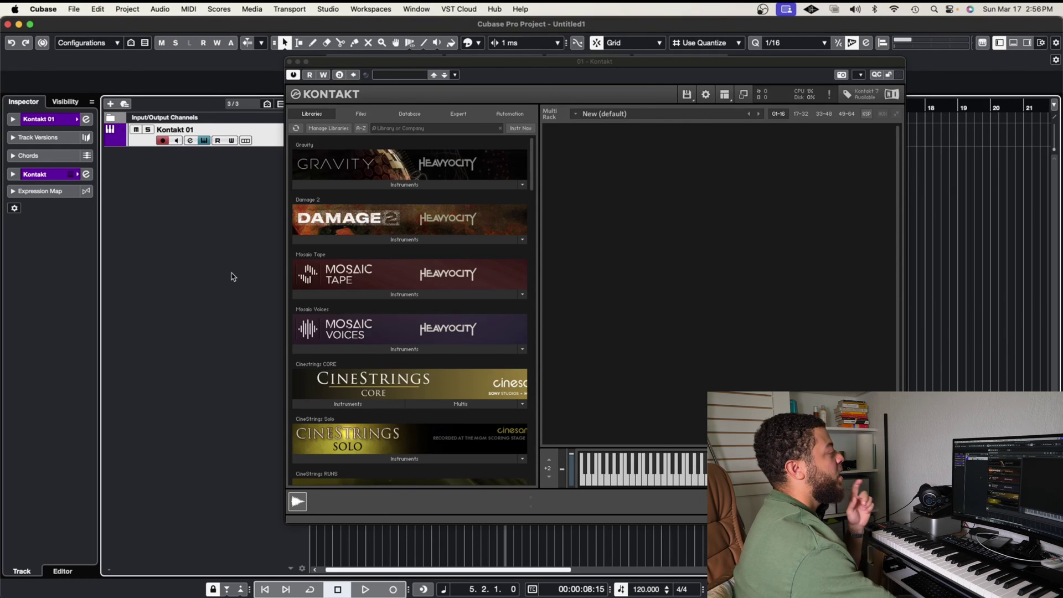
Review the Manage Libraries options, close them, and refresh Kontakt's library list.
{"action": "scroll", "coordinate": [384, 273], "scroll_direction": "down", "scroll_amount": 5}
{"action": "scroll", "coordinate": [384, 273], "scroll_direction": "down", "scroll_amount": 15}
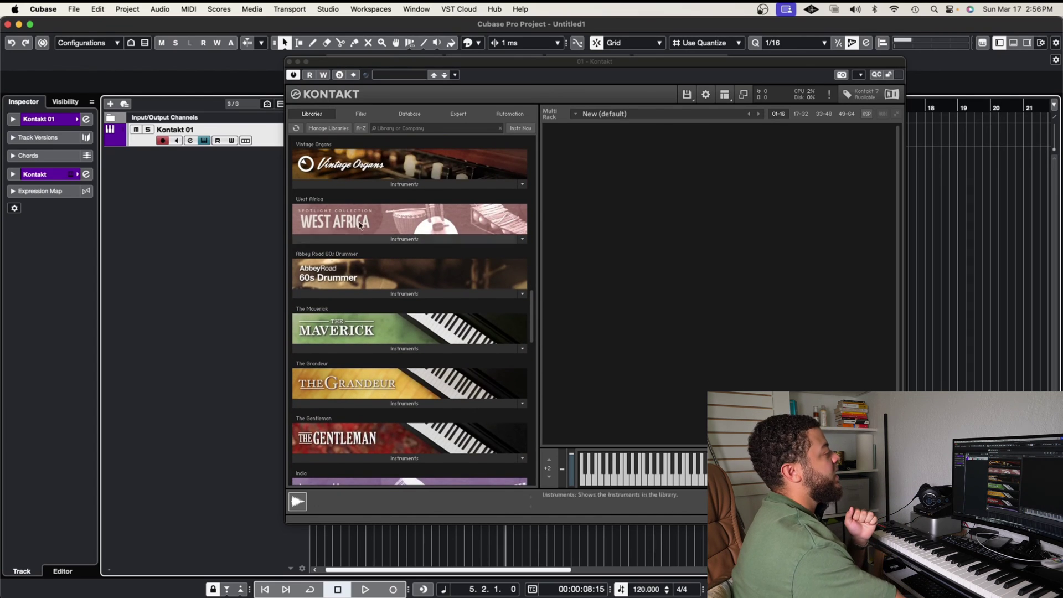
{"action": "left_click", "coordinate": [332, 129]}
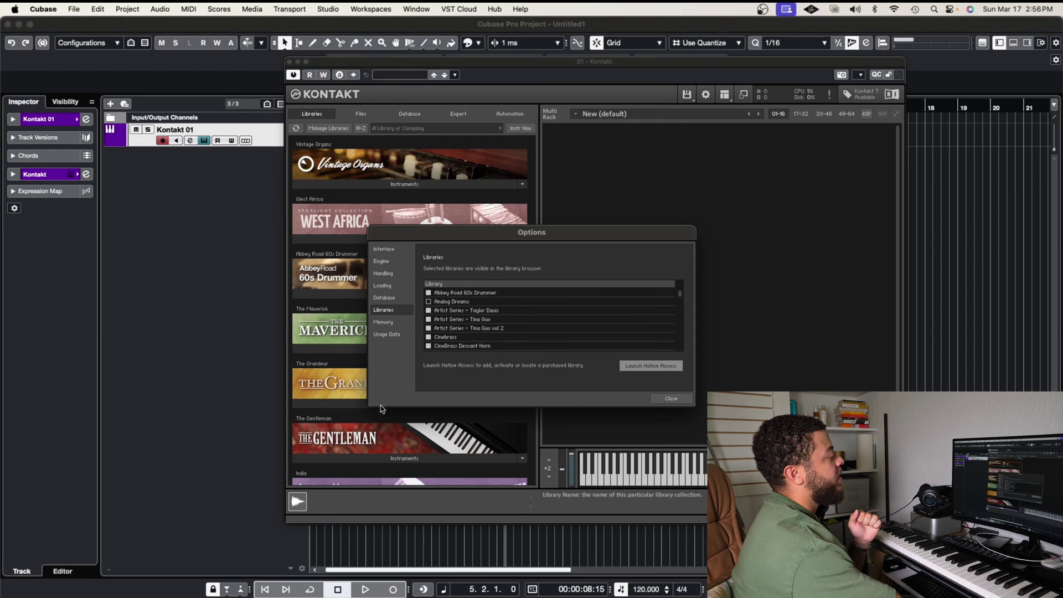
{"action": "scroll", "coordinate": [446, 326], "scroll_direction": "down", "scroll_amount": 5}
{"action": "scroll", "coordinate": [448, 327], "scroll_direction": "down", "scroll_amount": 10}
{"action": "left_click", "coordinate": [671, 398]}
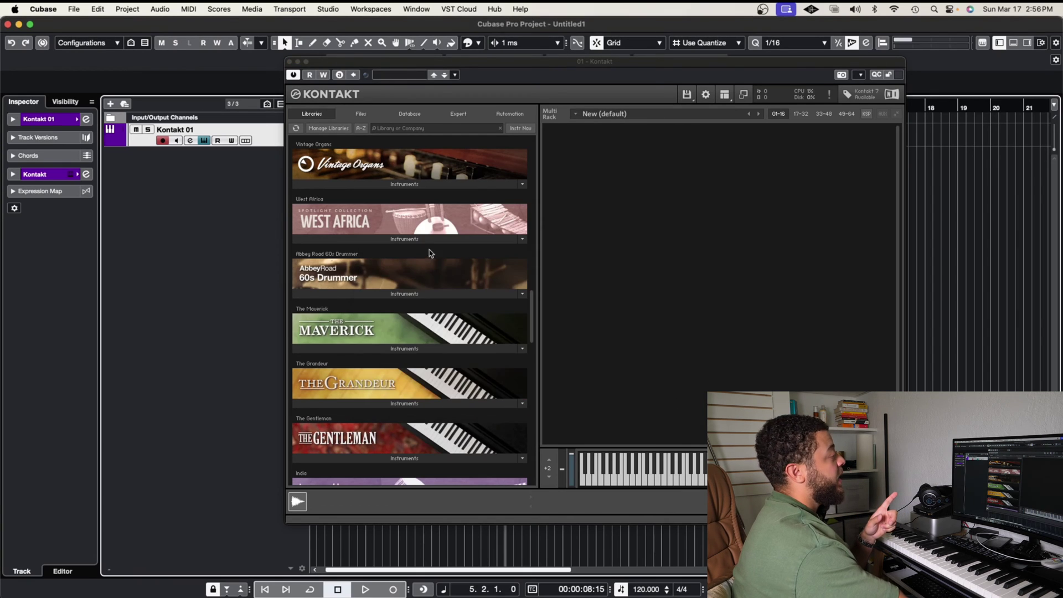
{"action": "left_click", "coordinate": [296, 128]}
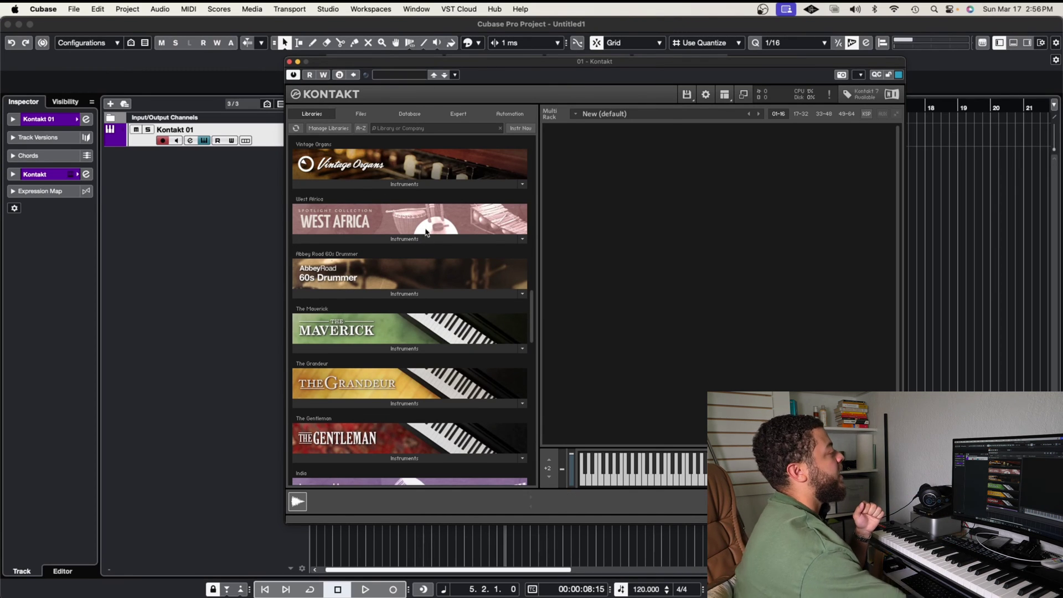
Reopen Manage Libraries and launch Native Access from it.
{"action": "left_click", "coordinate": [333, 129]}
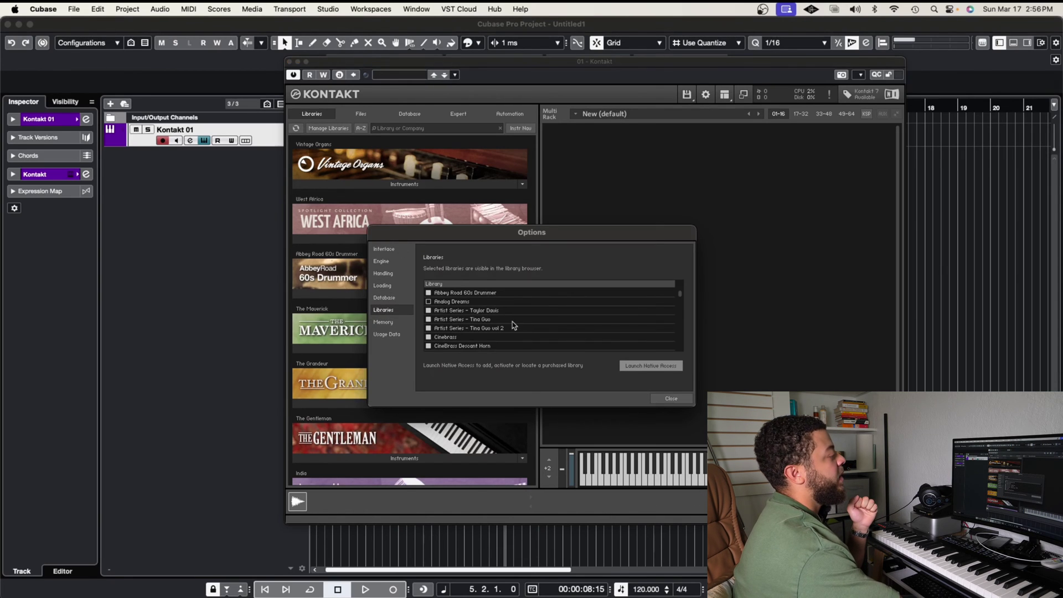
{"action": "scroll", "coordinate": [510, 325], "scroll_direction": "down", "scroll_amount": 5}
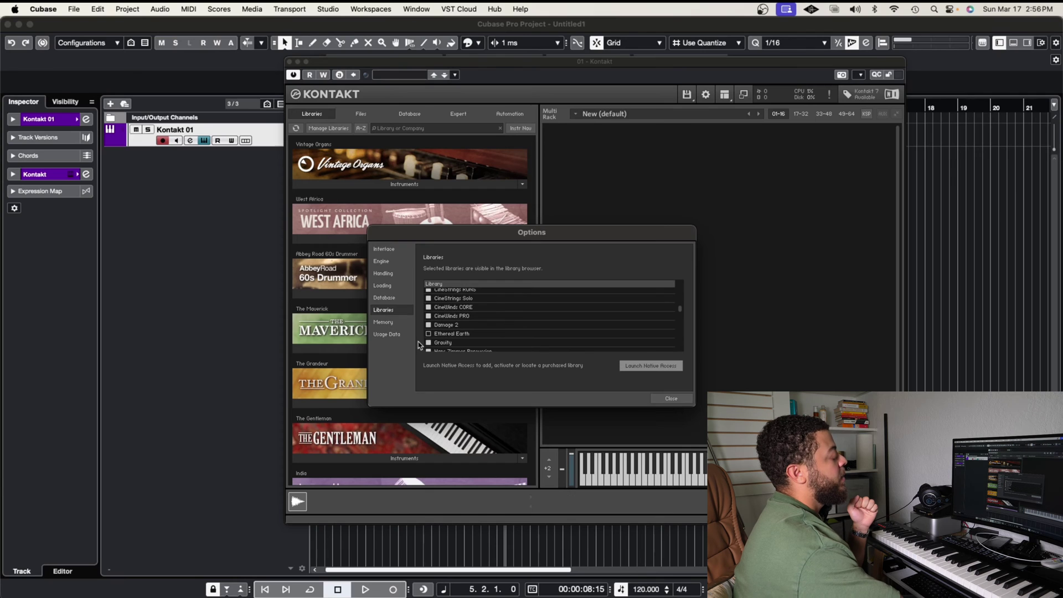
{"action": "scroll", "coordinate": [471, 336], "scroll_direction": "down", "scroll_amount": 2}
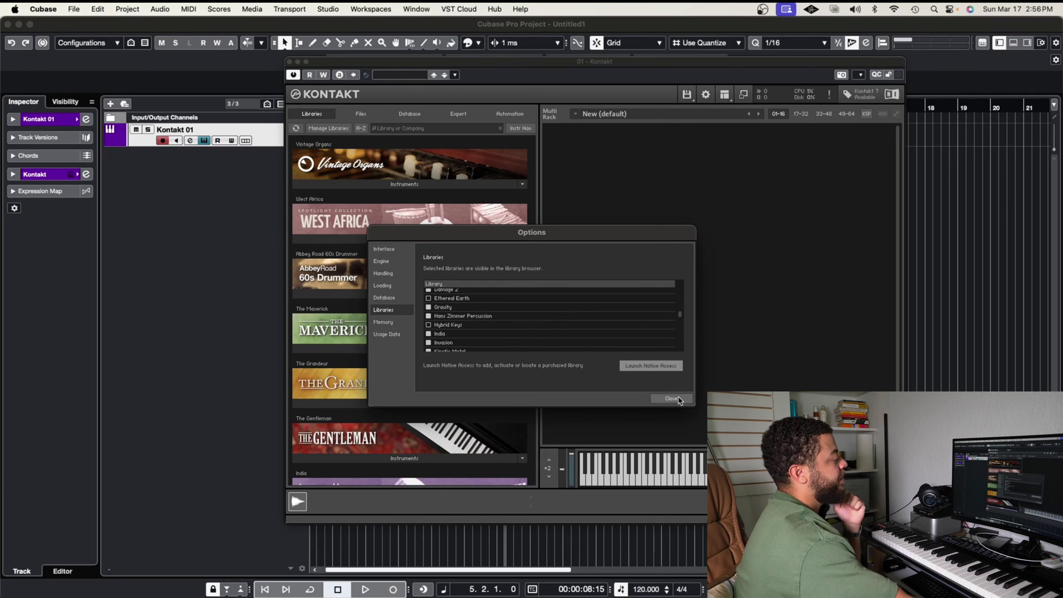
{"action": "scroll", "coordinate": [545, 347], "scroll_direction": "up", "scroll_amount": 7}
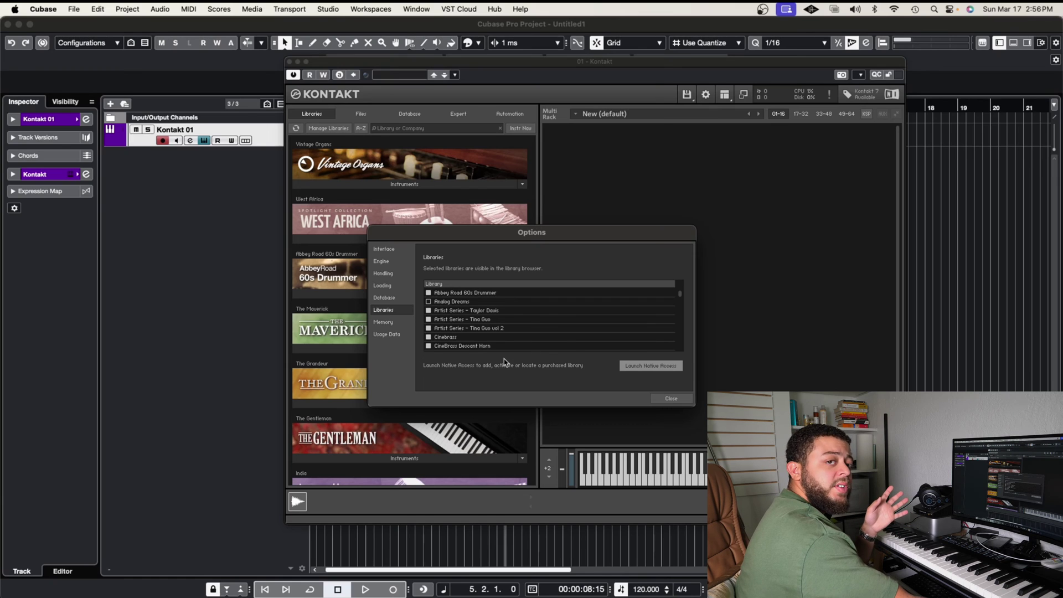
{"action": "left_click", "coordinate": [652, 366]}
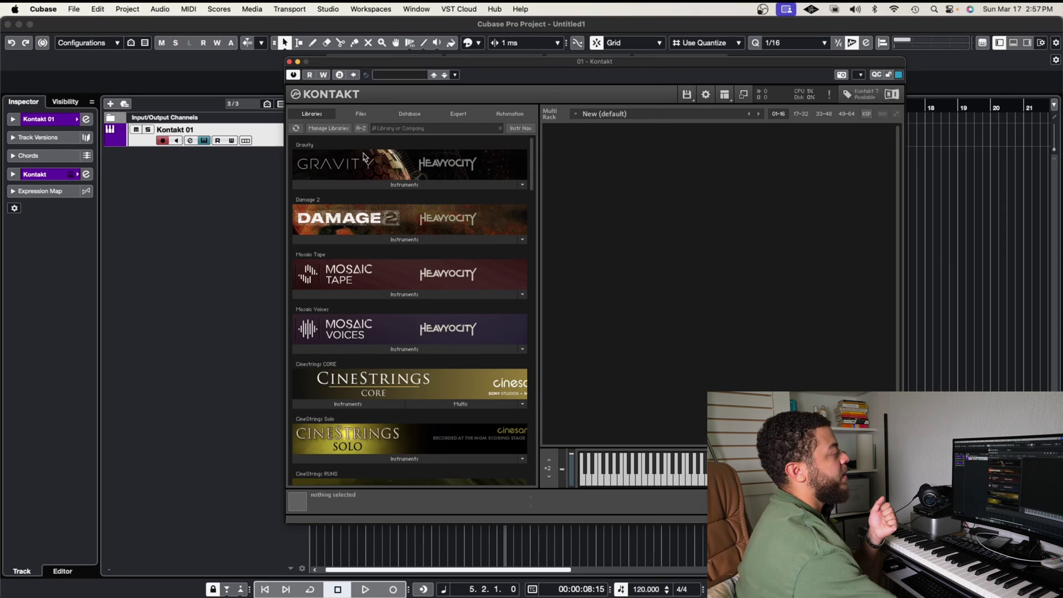
Bring up the Quick-Load browser in Kontakt's rack.
{"action": "right_click", "coordinate": [641, 379]}
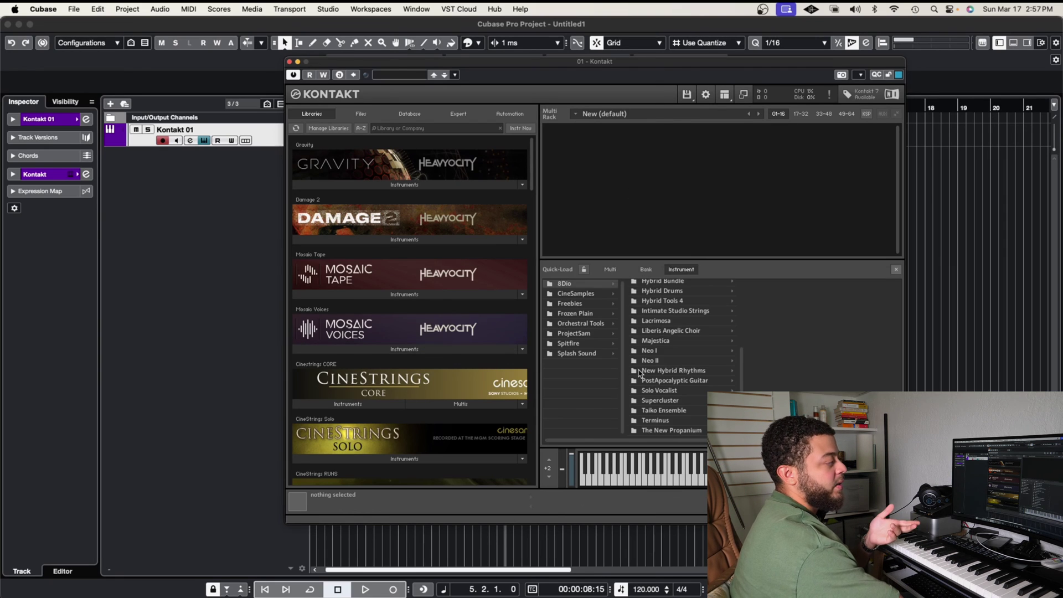
Enlarge the folder tree and expand Sample Libraries > 8Dio > 8DIO_Postapocalyptic_Guitar.
{"action": "right_click", "coordinate": [704, 249]}
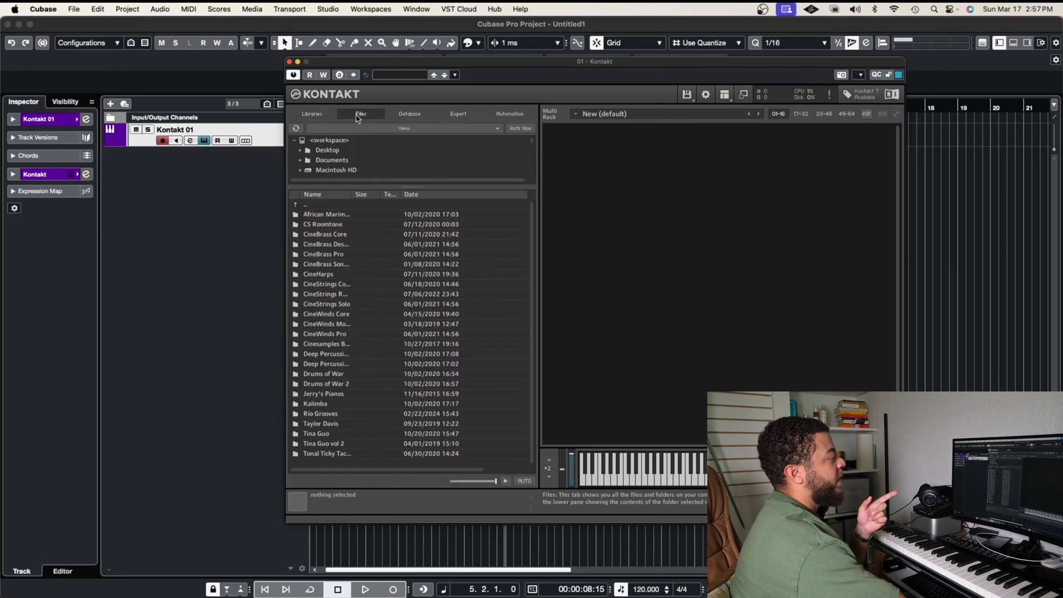
{"action": "left_click_drag", "start_coordinate": [409, 186], "coordinate": [414, 394]}
{"action": "left_click", "coordinate": [300, 192]}
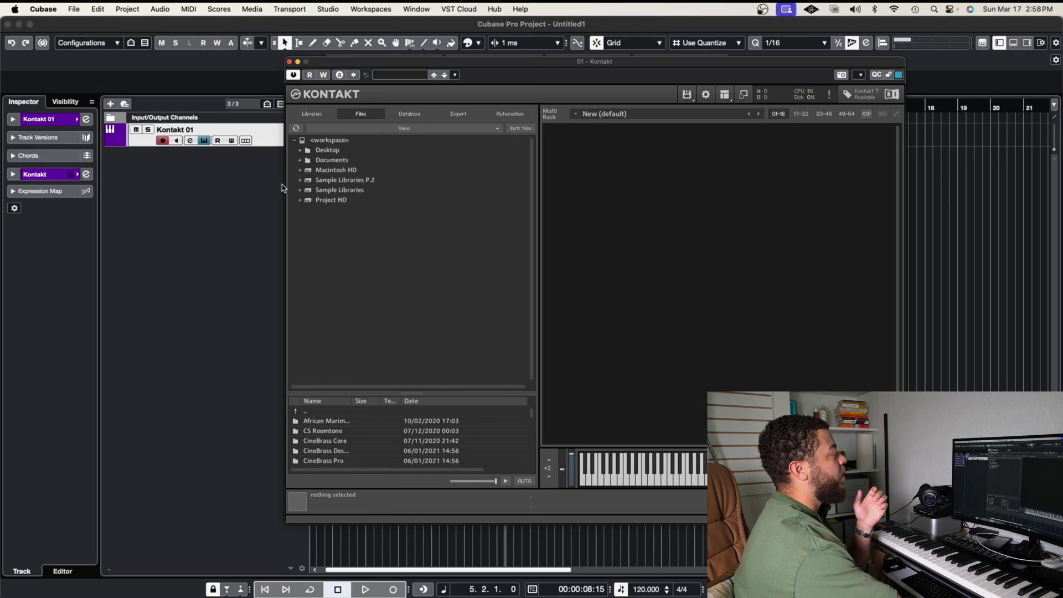
{"action": "left_click", "coordinate": [301, 191]}
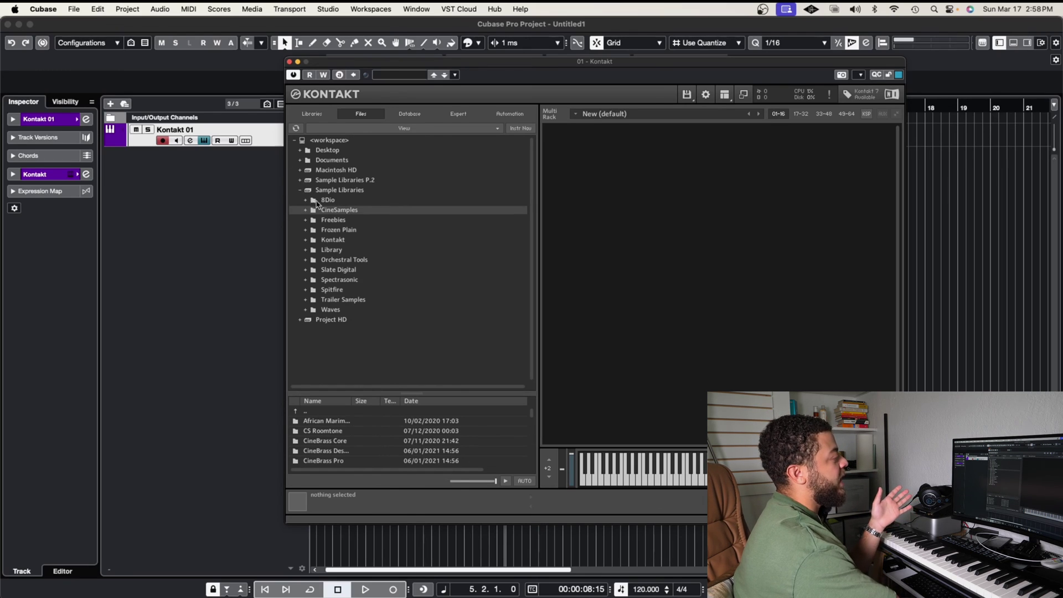
{"action": "left_click", "coordinate": [305, 200]}
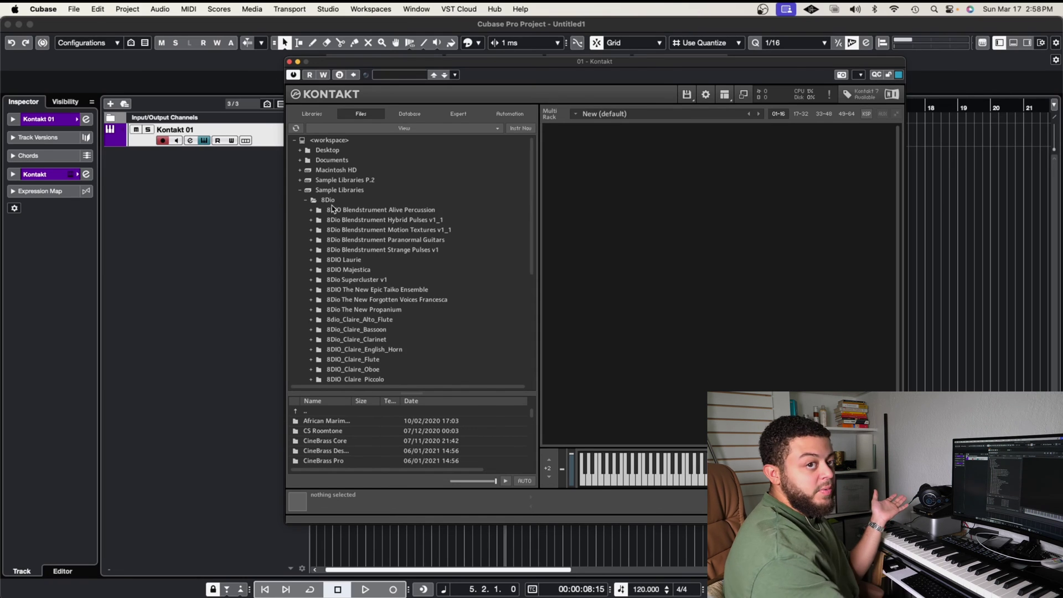
{"action": "scroll", "coordinate": [332, 208], "scroll_direction": "down", "scroll_amount": 8}
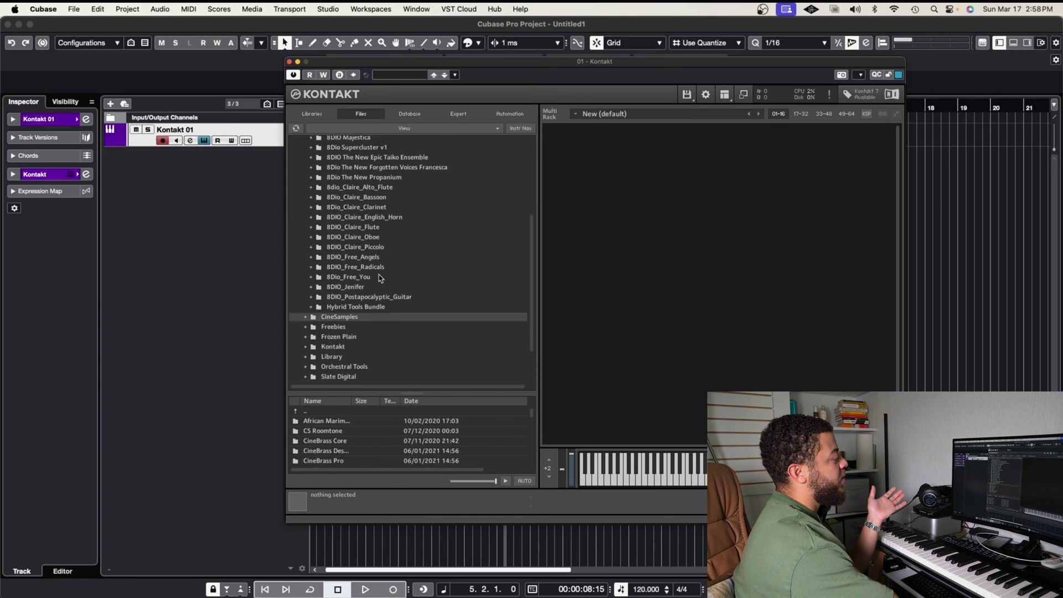
{"action": "left_click", "coordinate": [311, 279]}
Open Instruments K4 > Yin Song Parts and select its last instrument file.
{"action": "left_click", "coordinate": [317, 250]}
{"action": "left_click", "coordinate": [342, 251]}
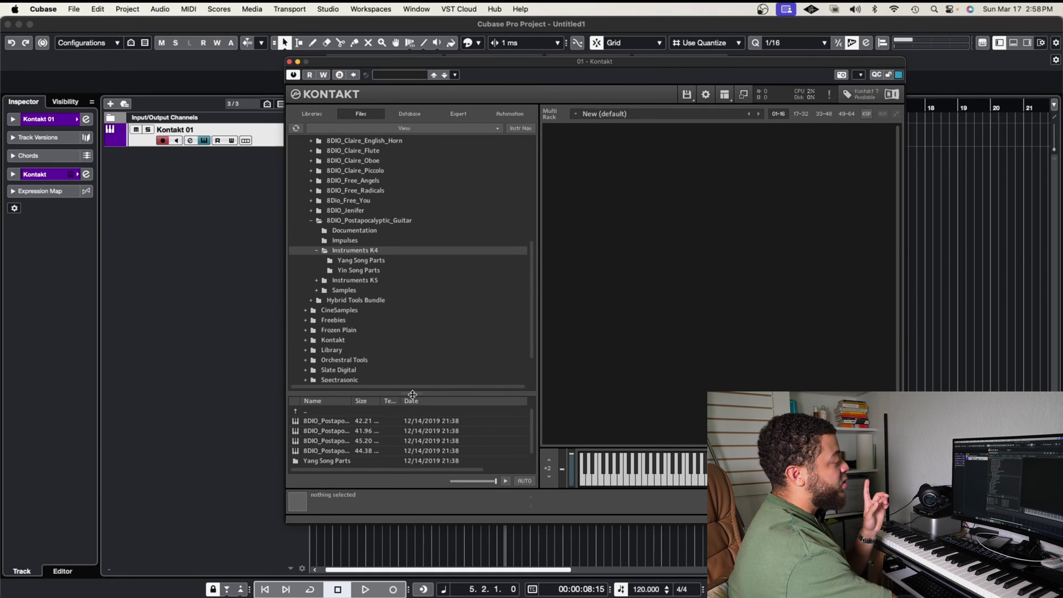
{"action": "left_click_drag", "start_coordinate": [412, 393], "coordinate": [382, 265]}
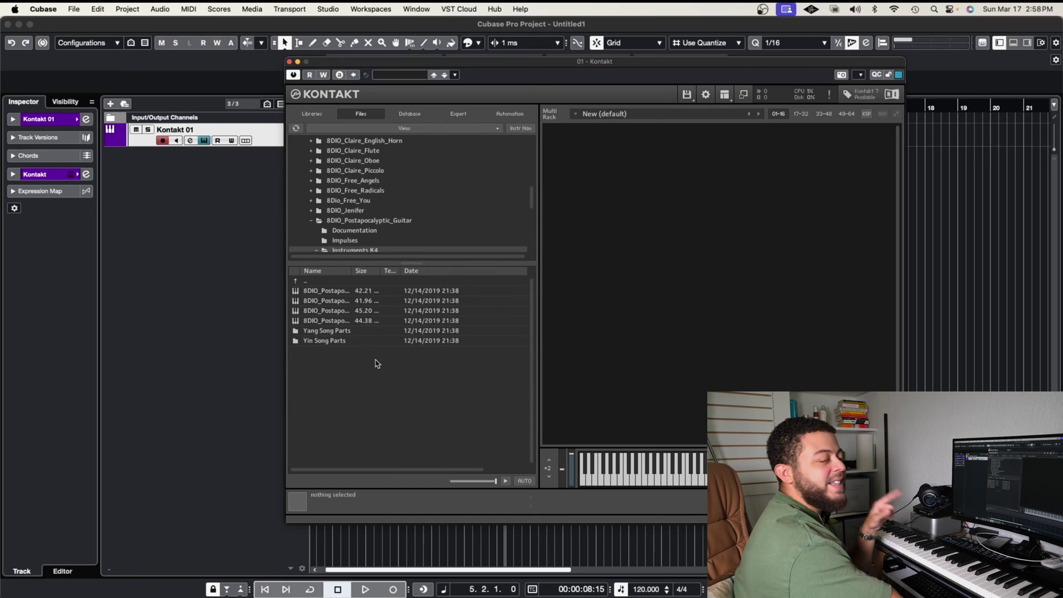
{"action": "scroll", "coordinate": [365, 230], "scroll_direction": "down", "scroll_amount": 2}
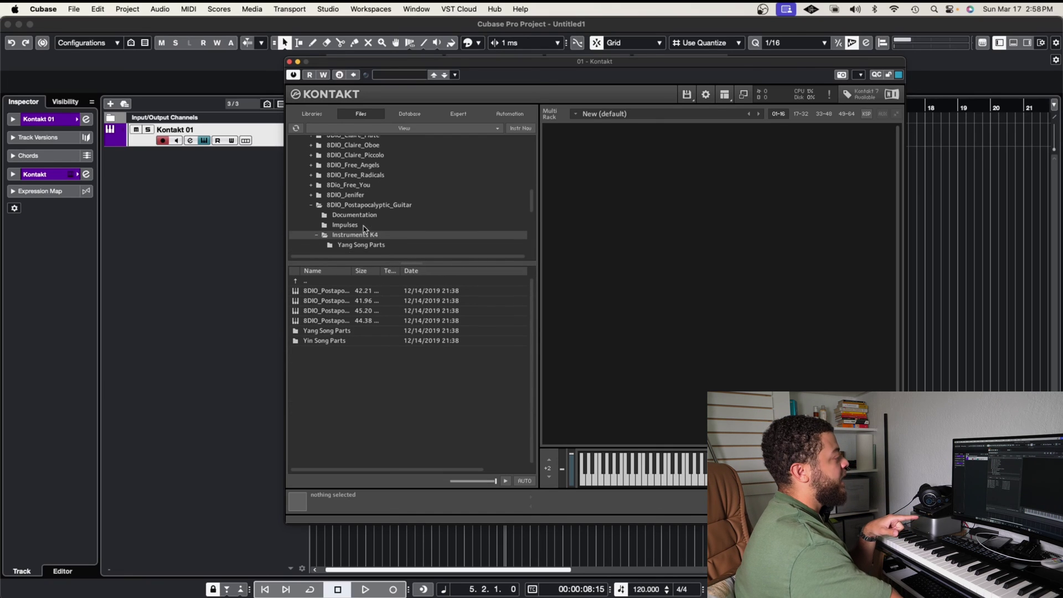
{"action": "double_click", "coordinate": [336, 341]}
{"action": "left_click", "coordinate": [369, 342]}
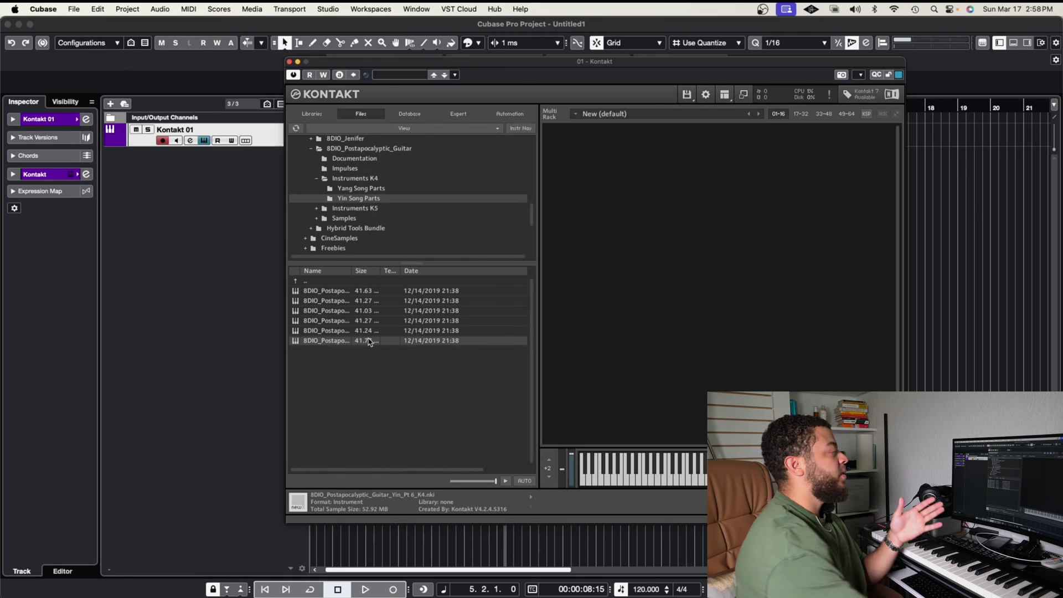
{"action": "scroll", "coordinate": [369, 342], "scroll_direction": "right", "scroll_amount": 2}
Drag 8DIO_Postapocalyptic_Guitar_Yin_Pt 6_K4.nki from the Files list into the empty rack.
{"action": "left_click_drag", "start_coordinate": [319, 346], "coordinate": [650, 269]}
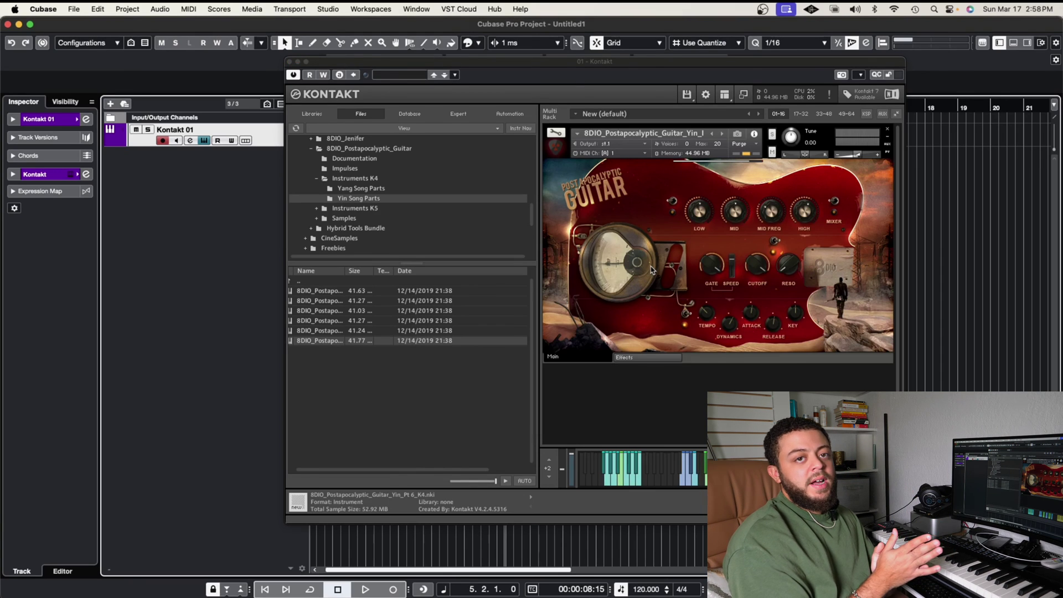